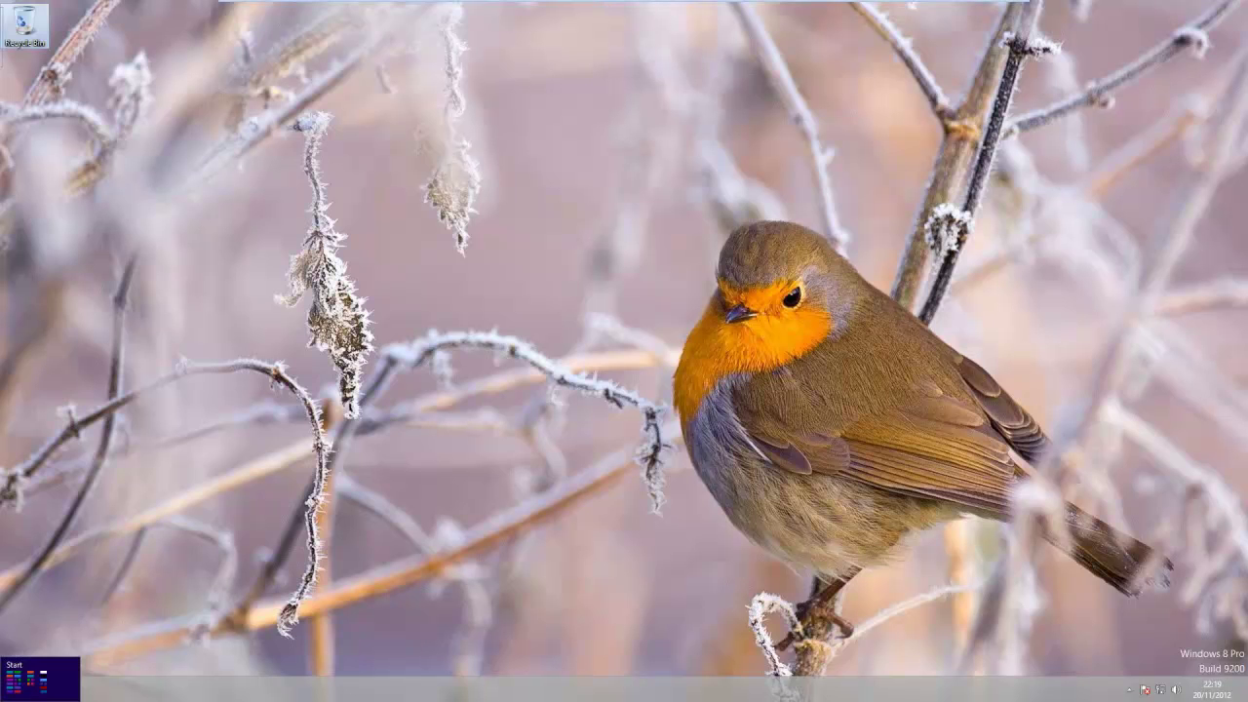
Step: Open Control Panel from the Start-corner menu and go to System and Security, then File History
right_click(5, 697)
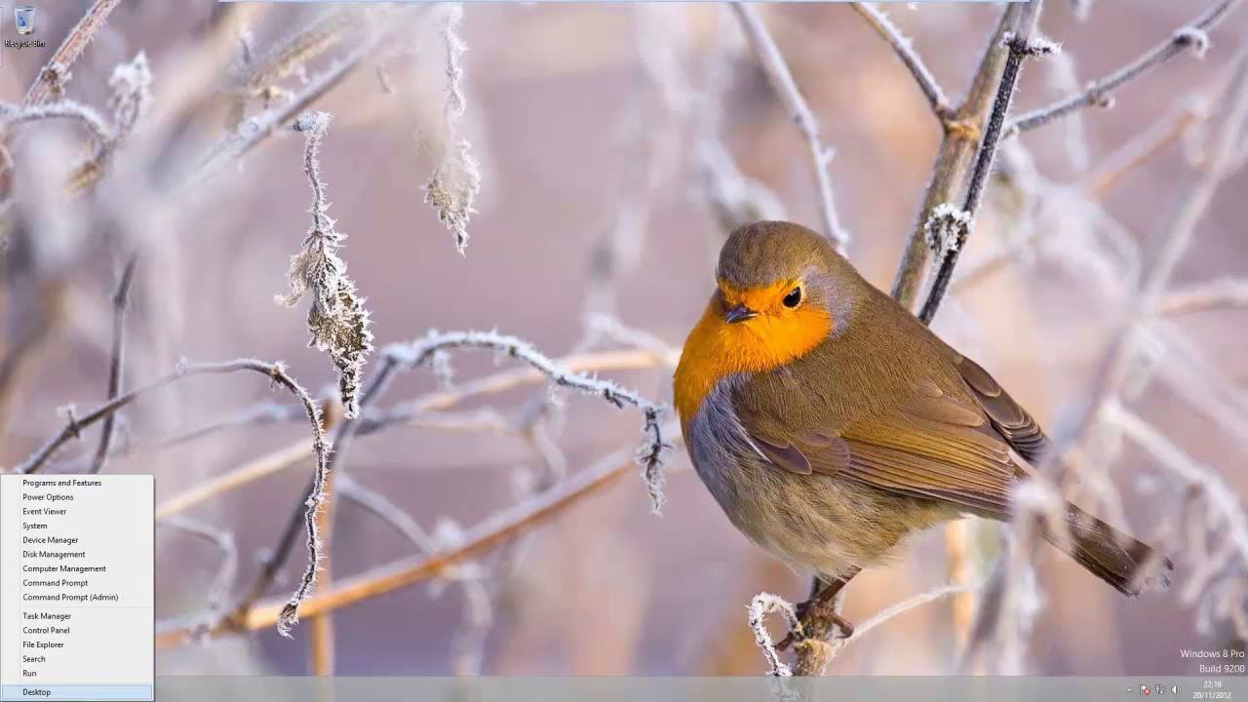
click(75, 631)
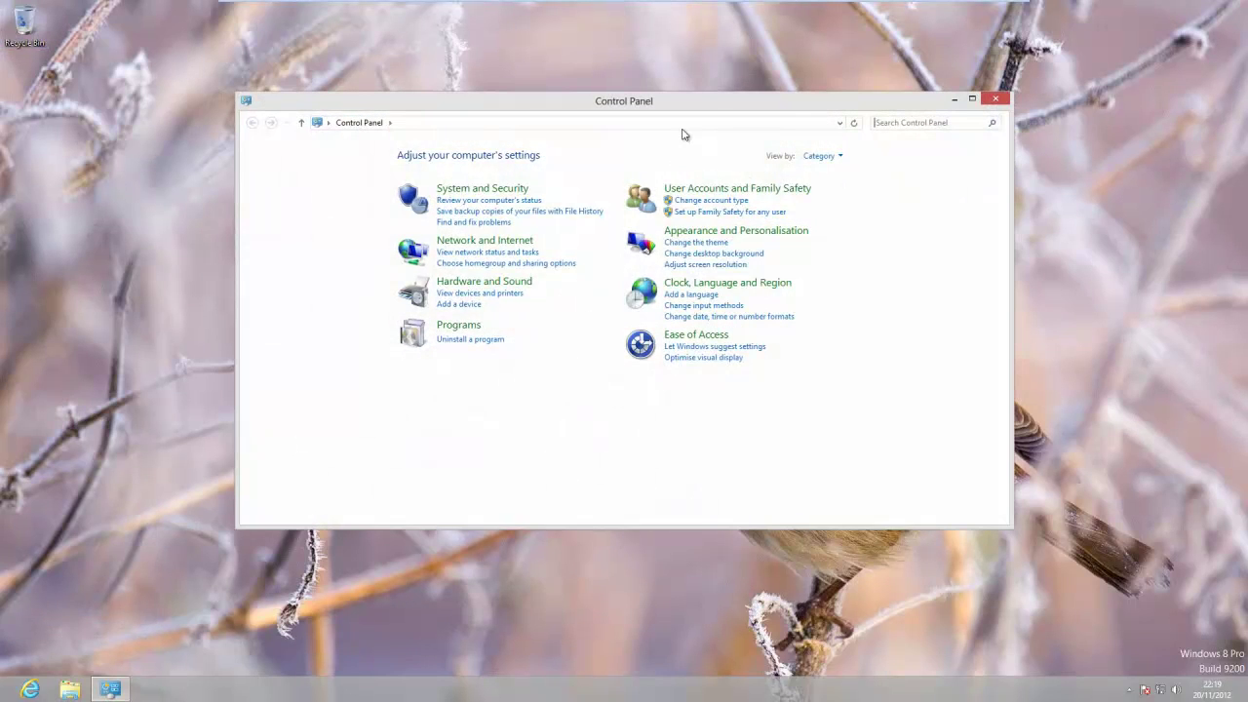
drag(679, 101, 718, 78)
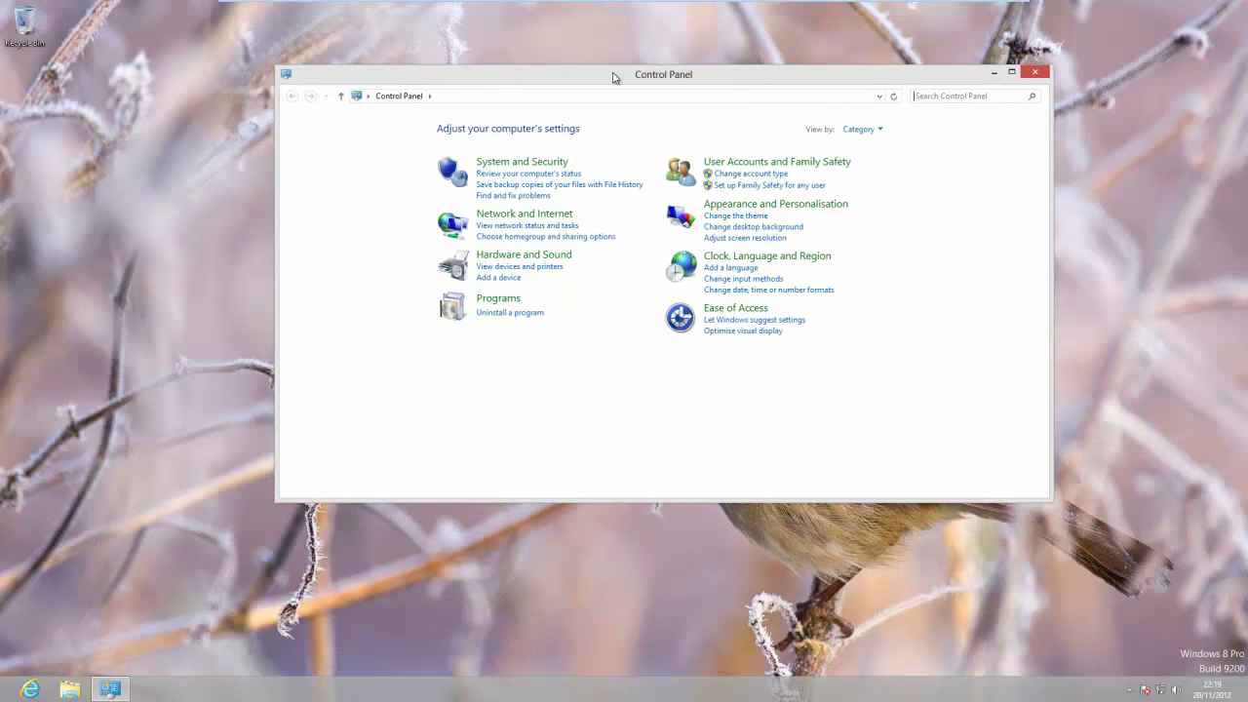
click(531, 163)
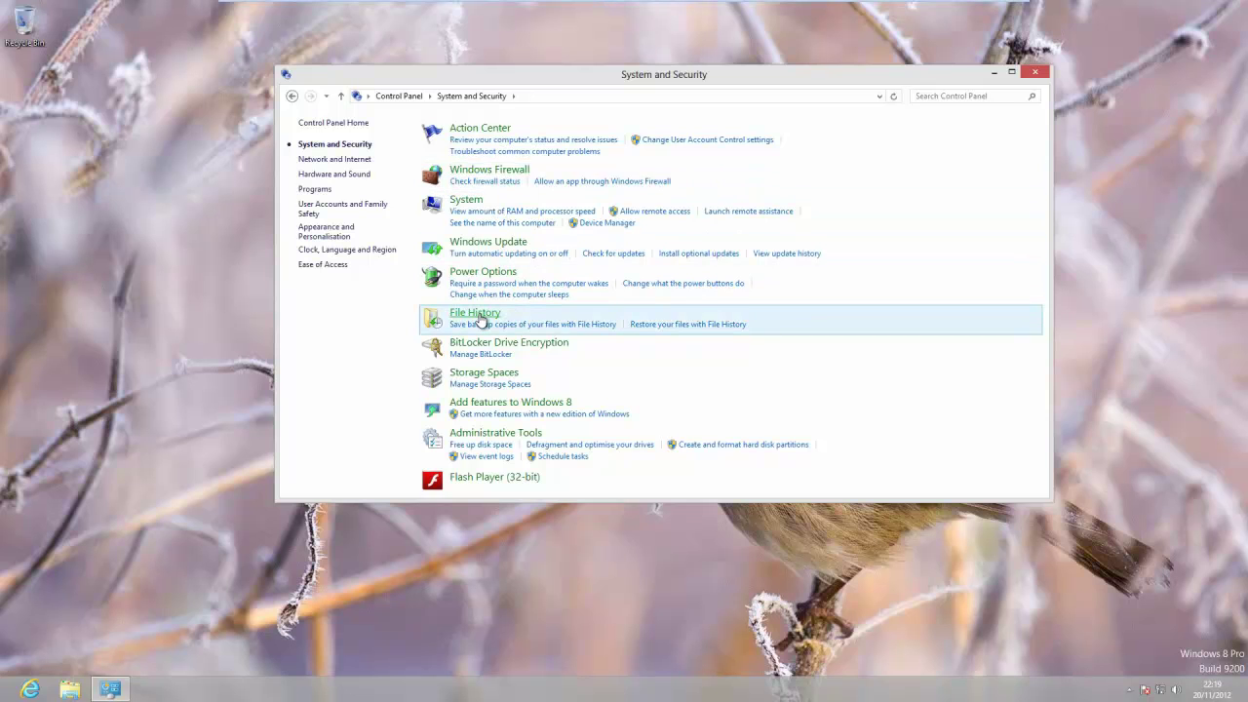
click(475, 313)
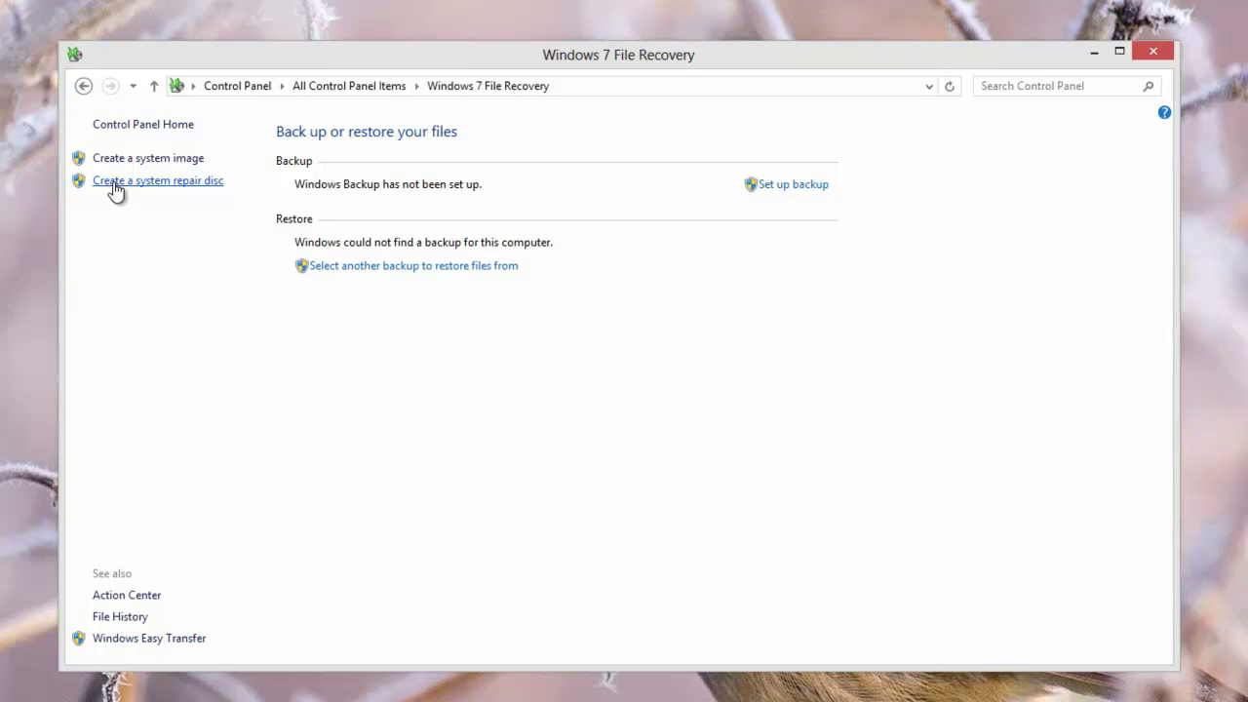
click(114, 183)
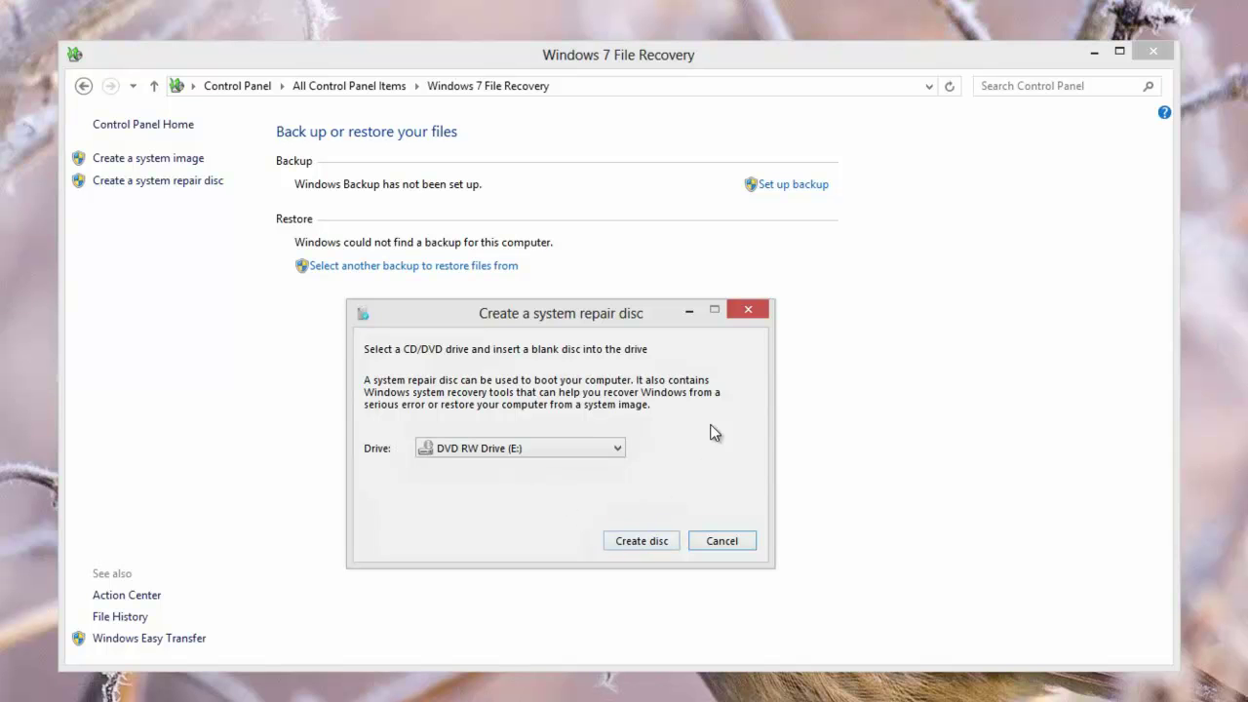
click(760, 310)
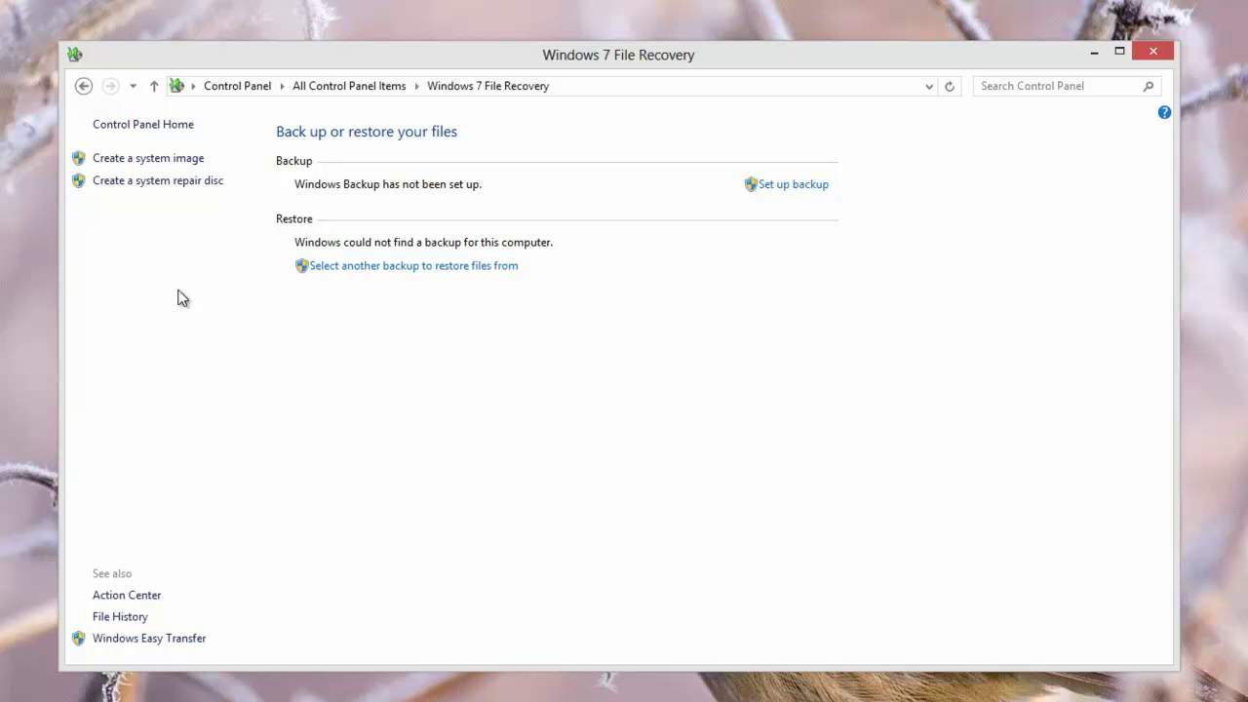
Step: Create a system image of drive C: with Backup (D:) as the destination and start the backup
click(168, 159)
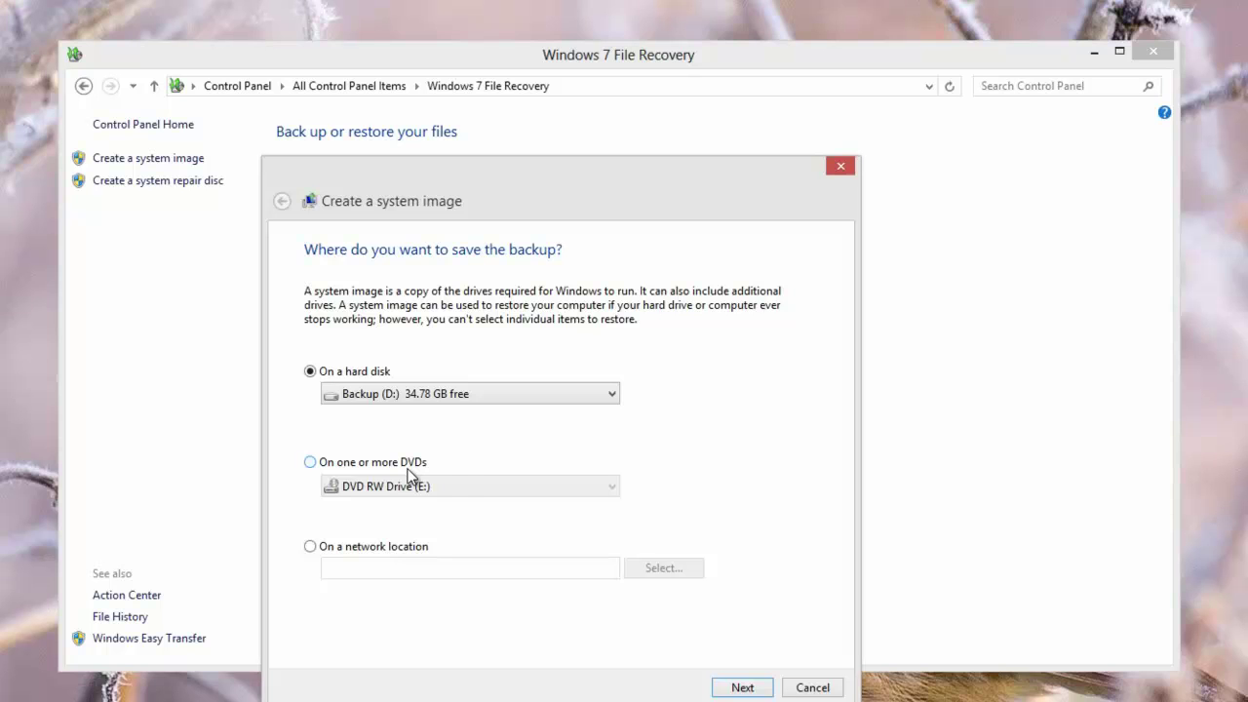
drag(663, 196, 686, 188)
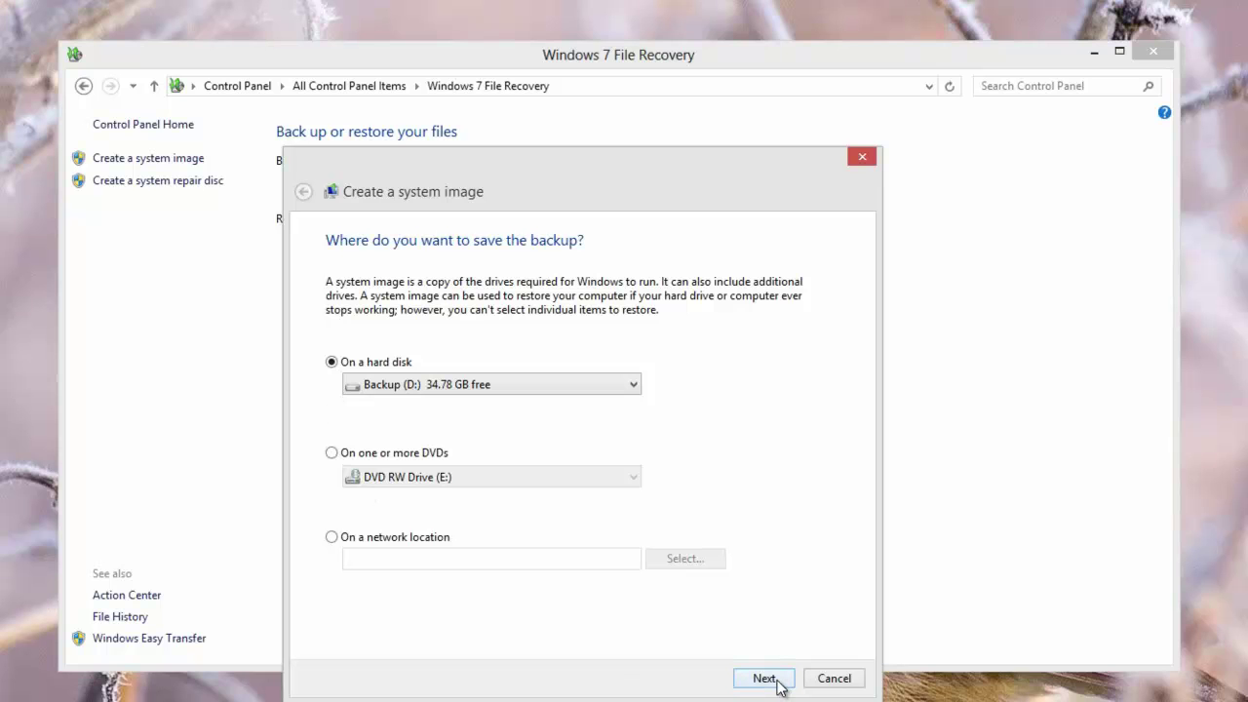
click(765, 679)
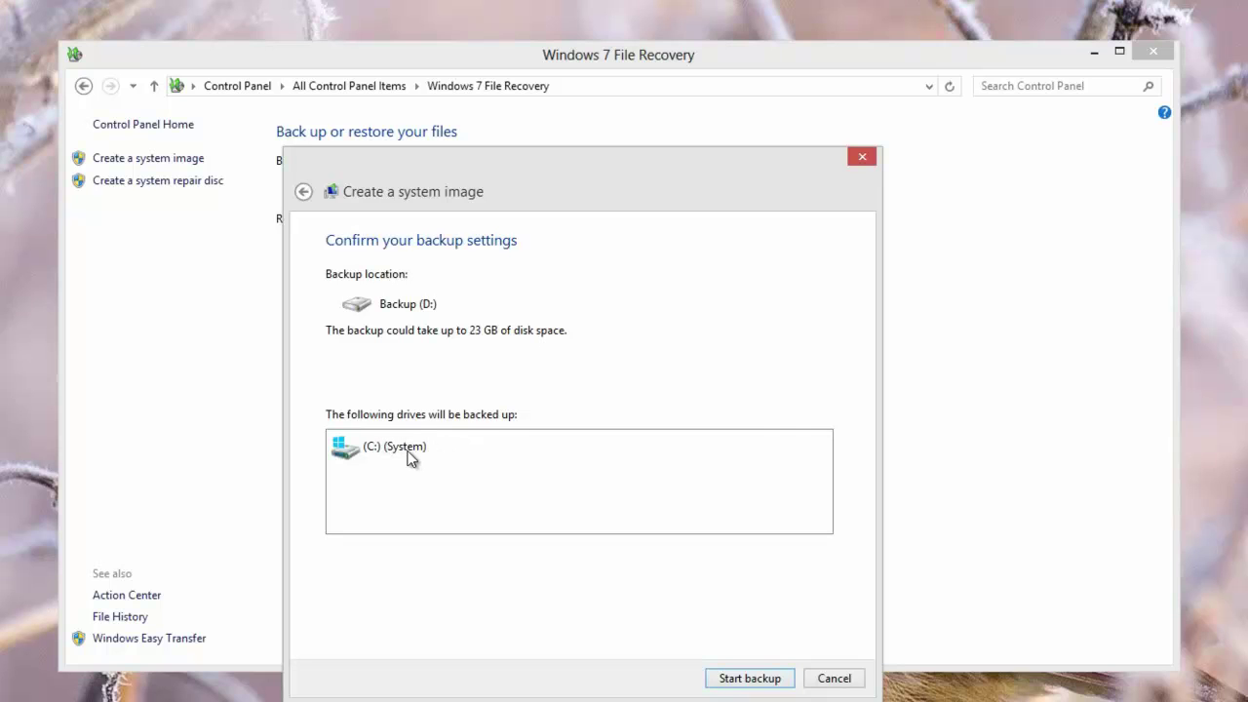
click(778, 678)
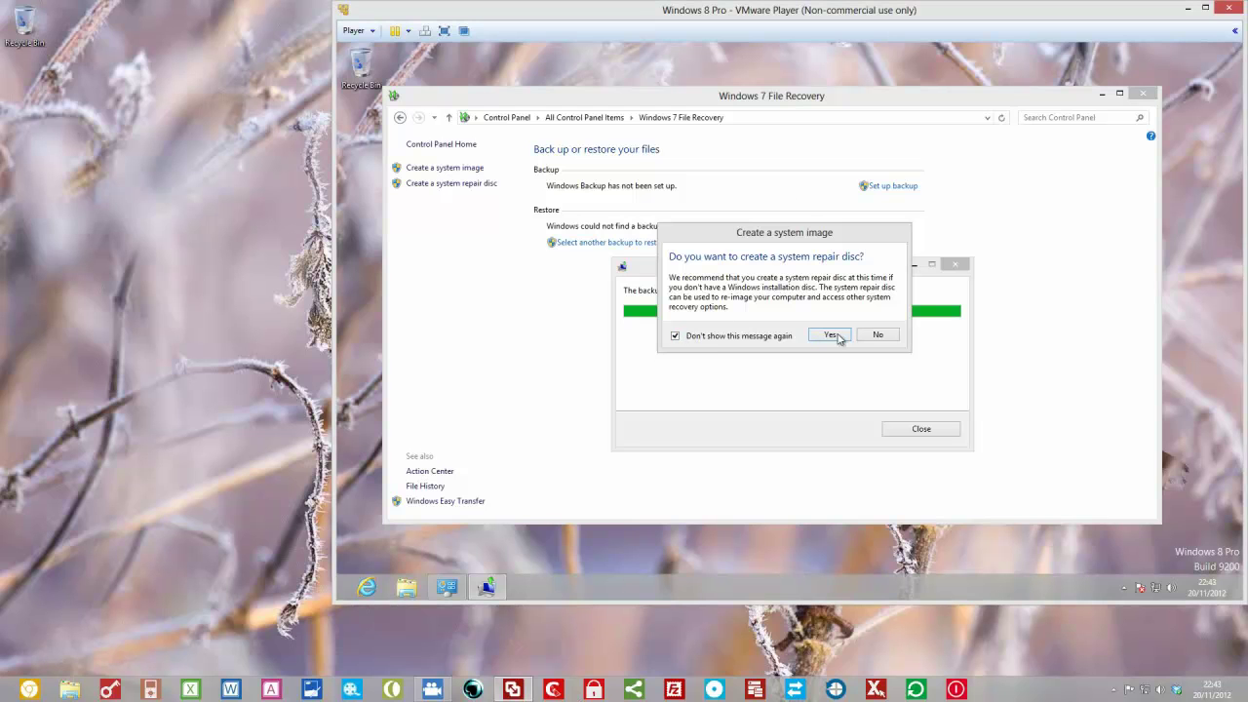
Step: Dismiss the repair-disc prompt and the backup-complete dialog, then switch VMware to full screen
click(877, 336)
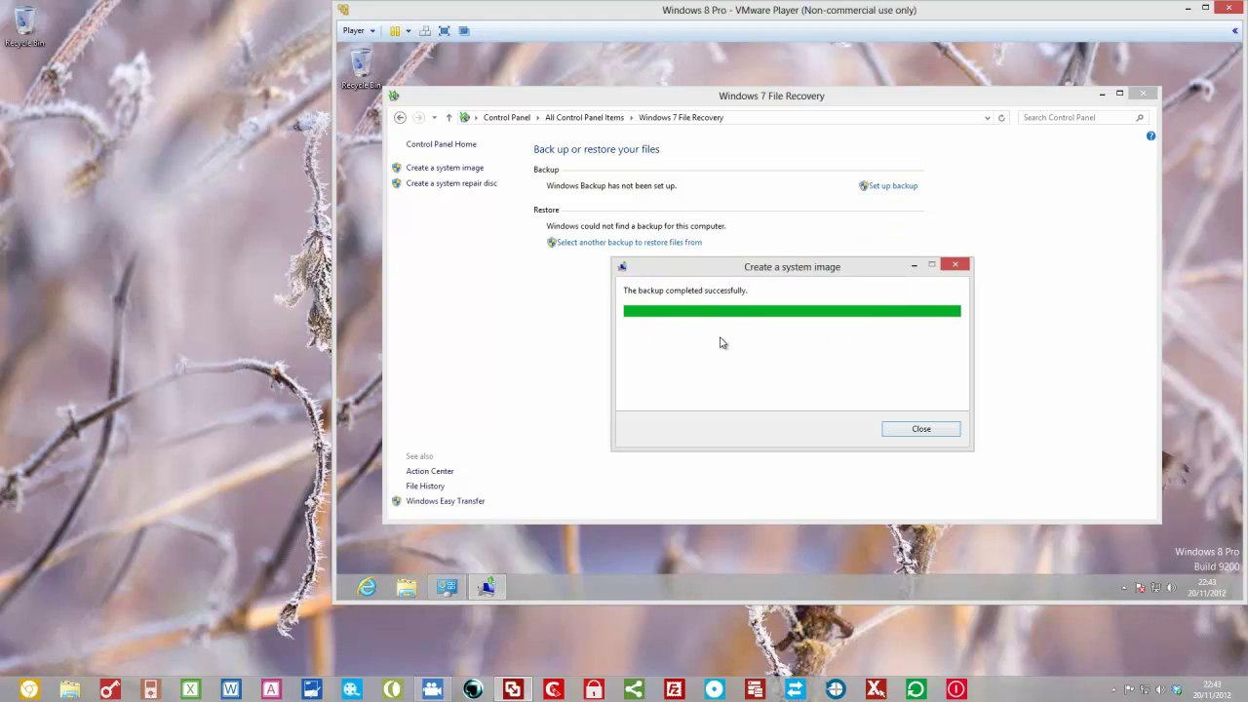
click(922, 431)
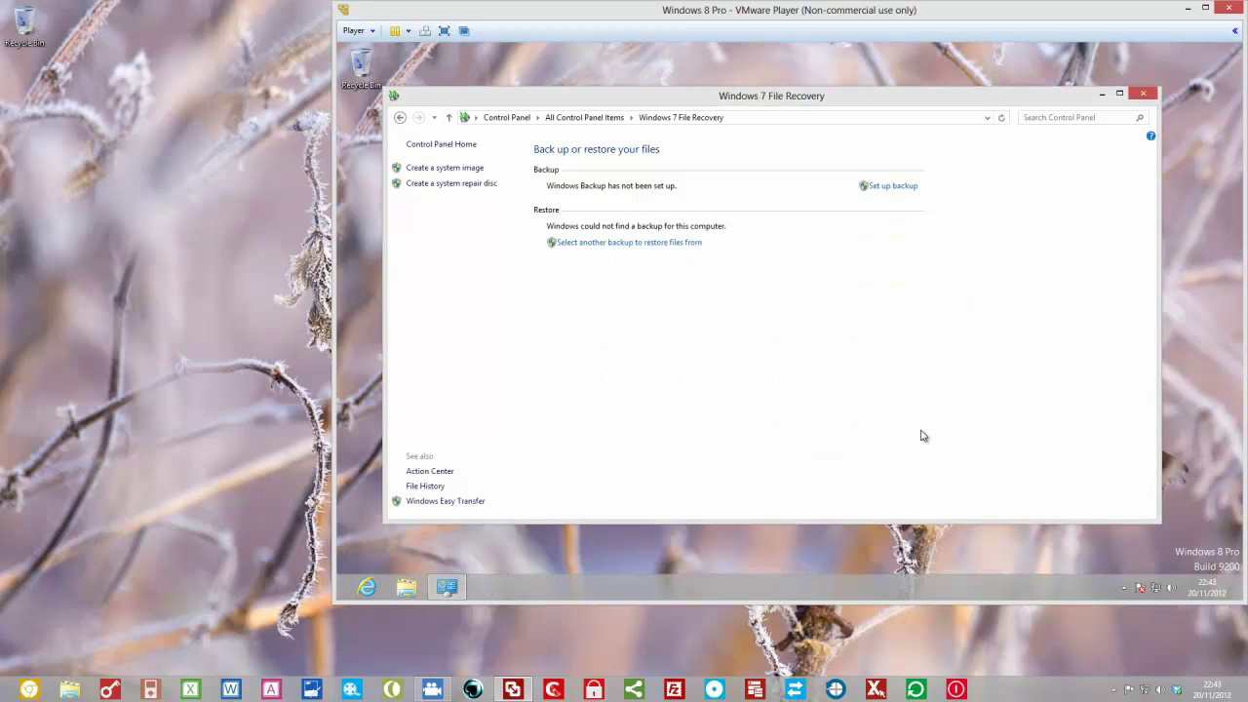
click(444, 32)
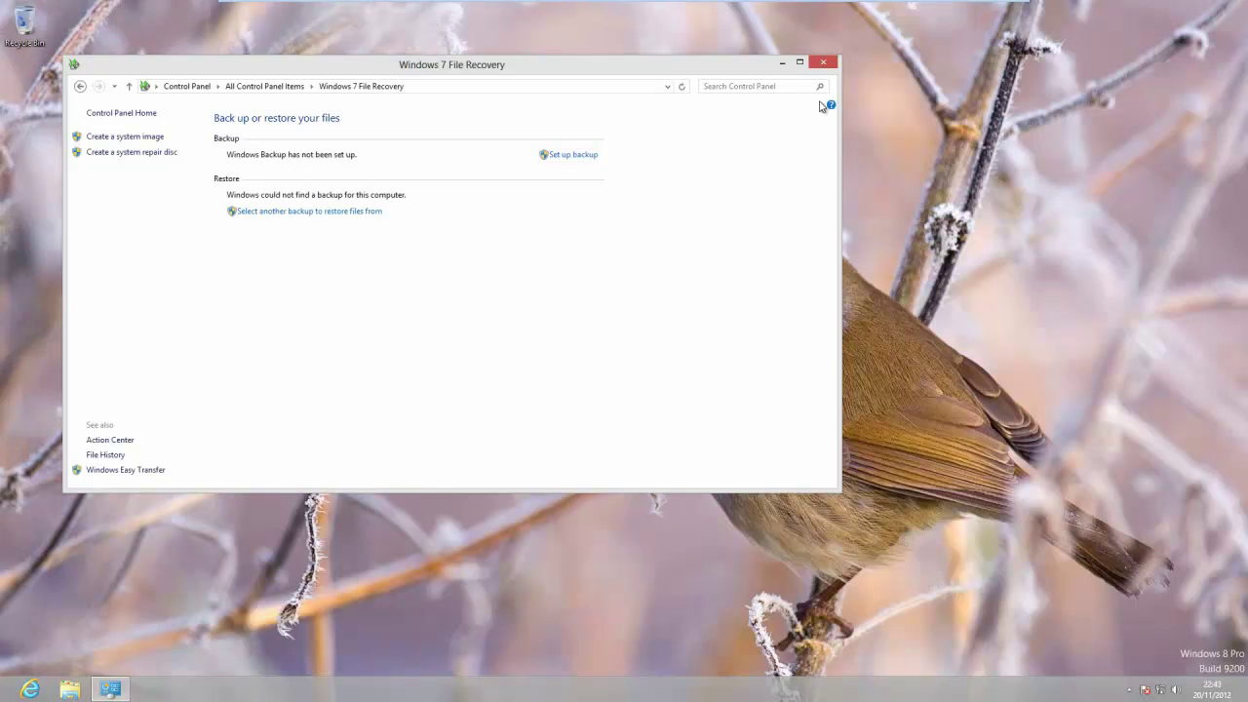
Step: Close Windows 7 File Recovery and open the Backup (D:) drive in File Explorer
click(823, 65)
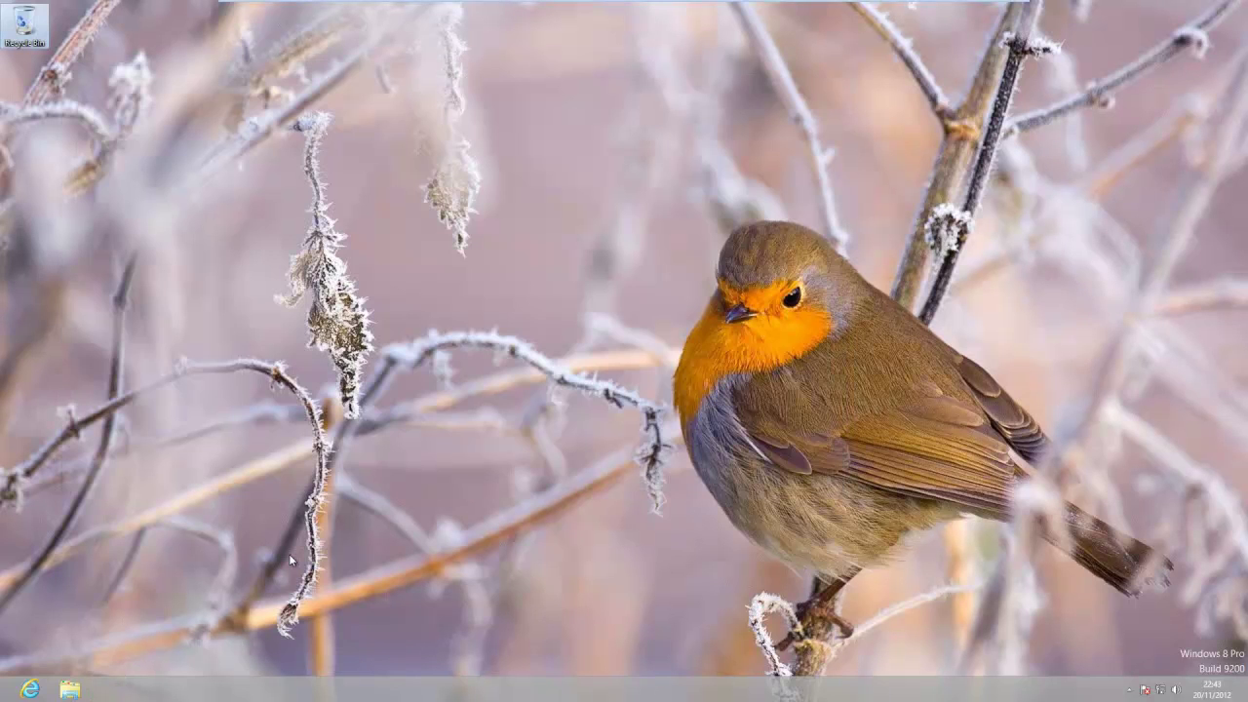
right_click(9, 693)
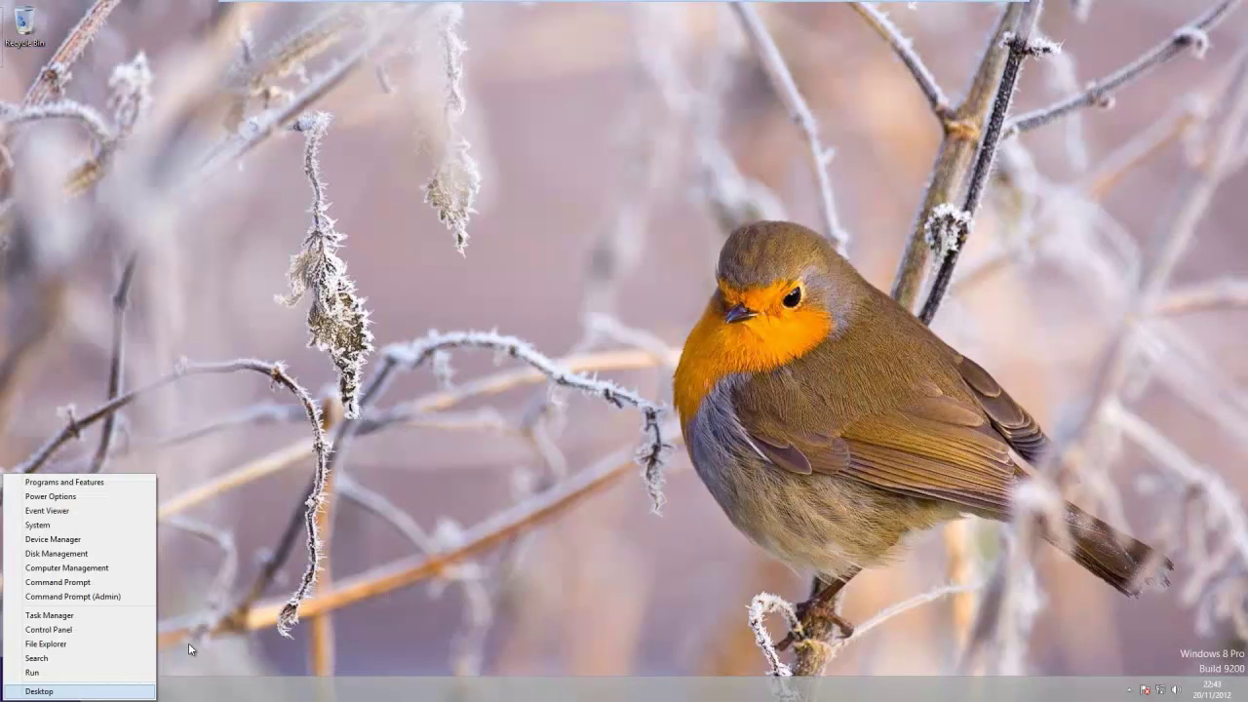
click(111, 645)
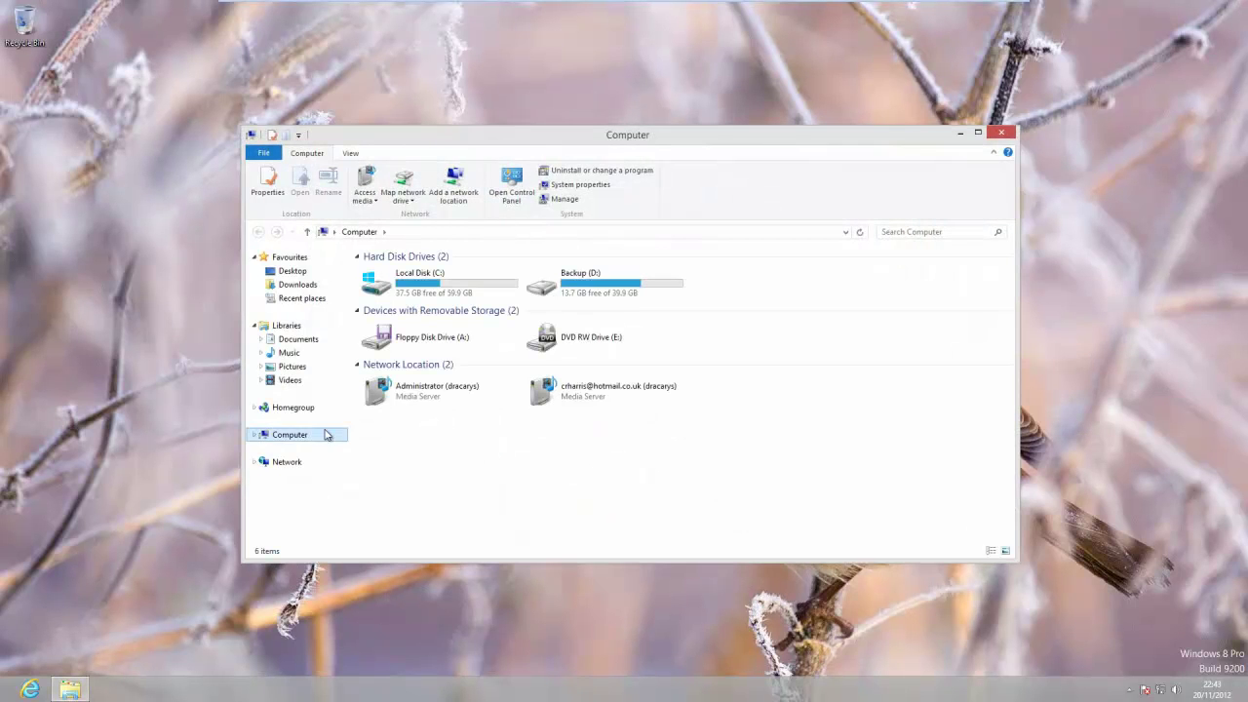
double_click(581, 282)
Step: Open WindowsImageBackup and its mypc folder, granting access at each permission prompt
click(579, 286)
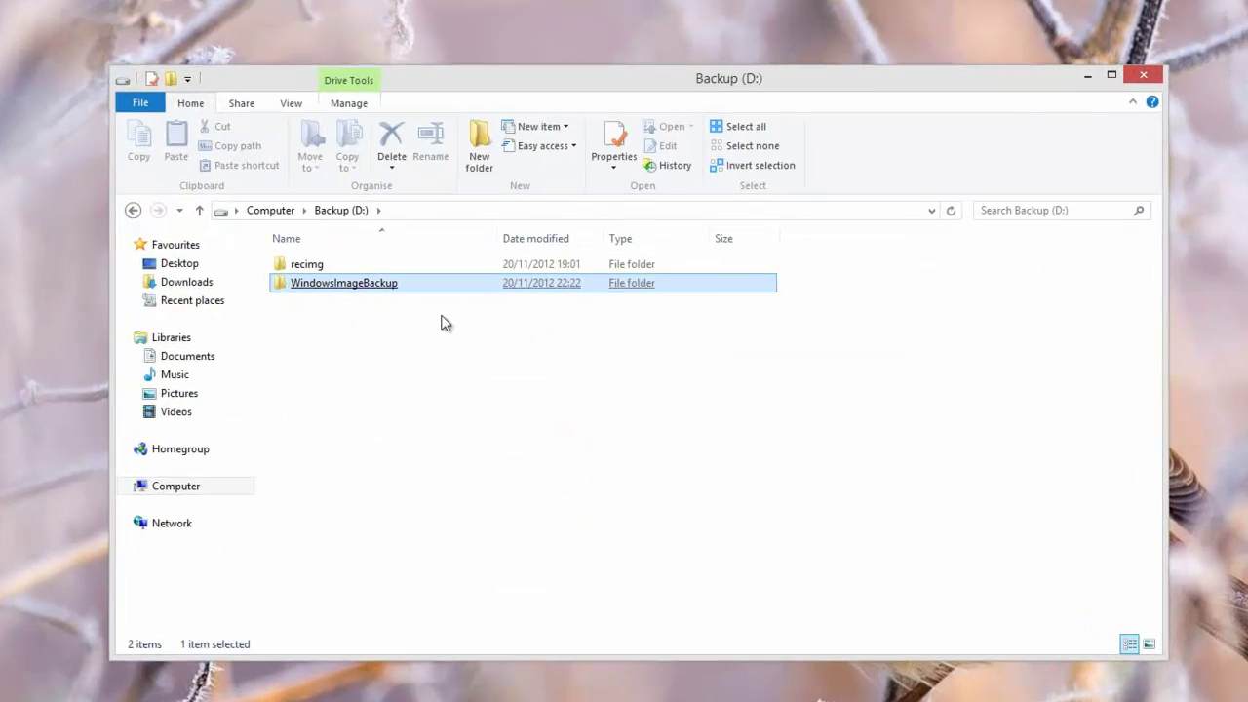
click(332, 362)
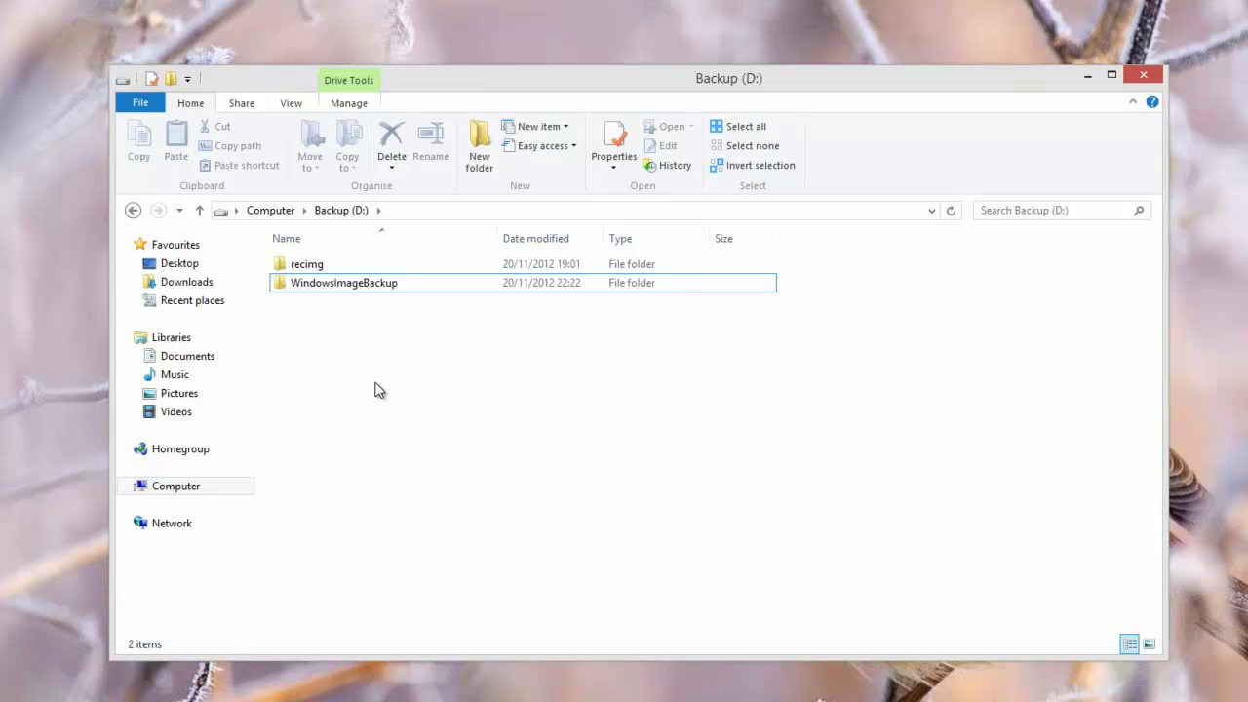
click(304, 272)
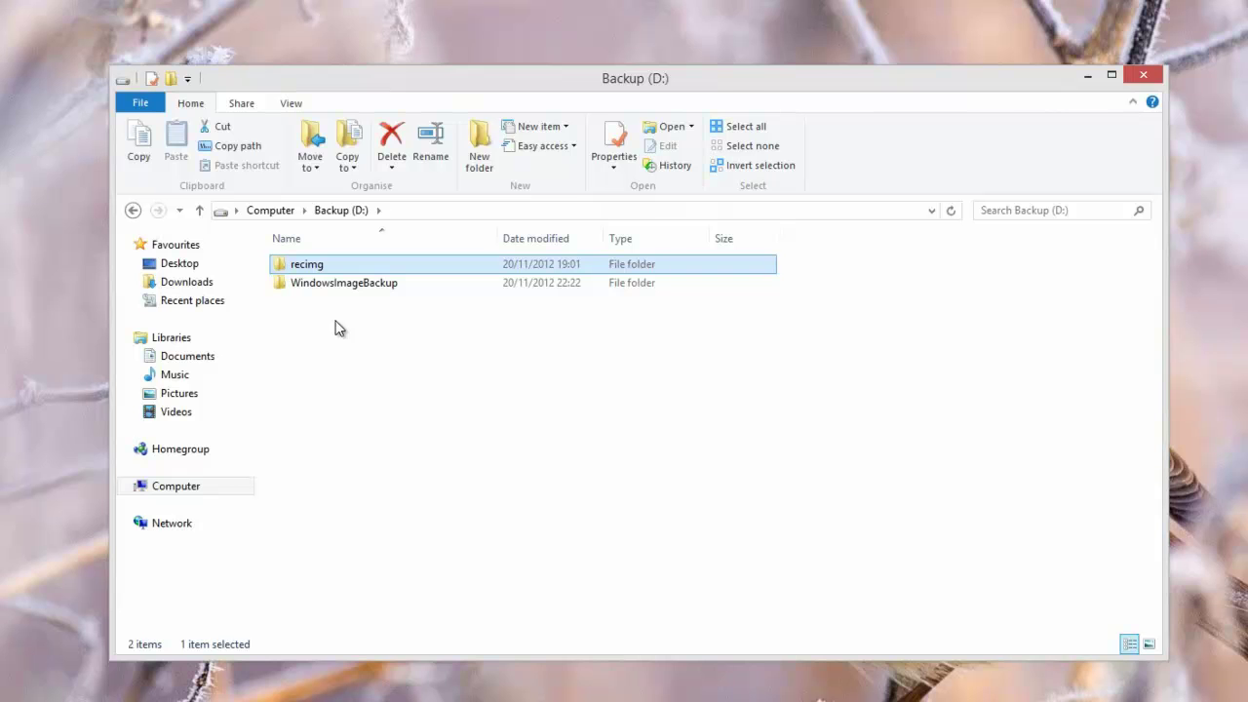
click(330, 325)
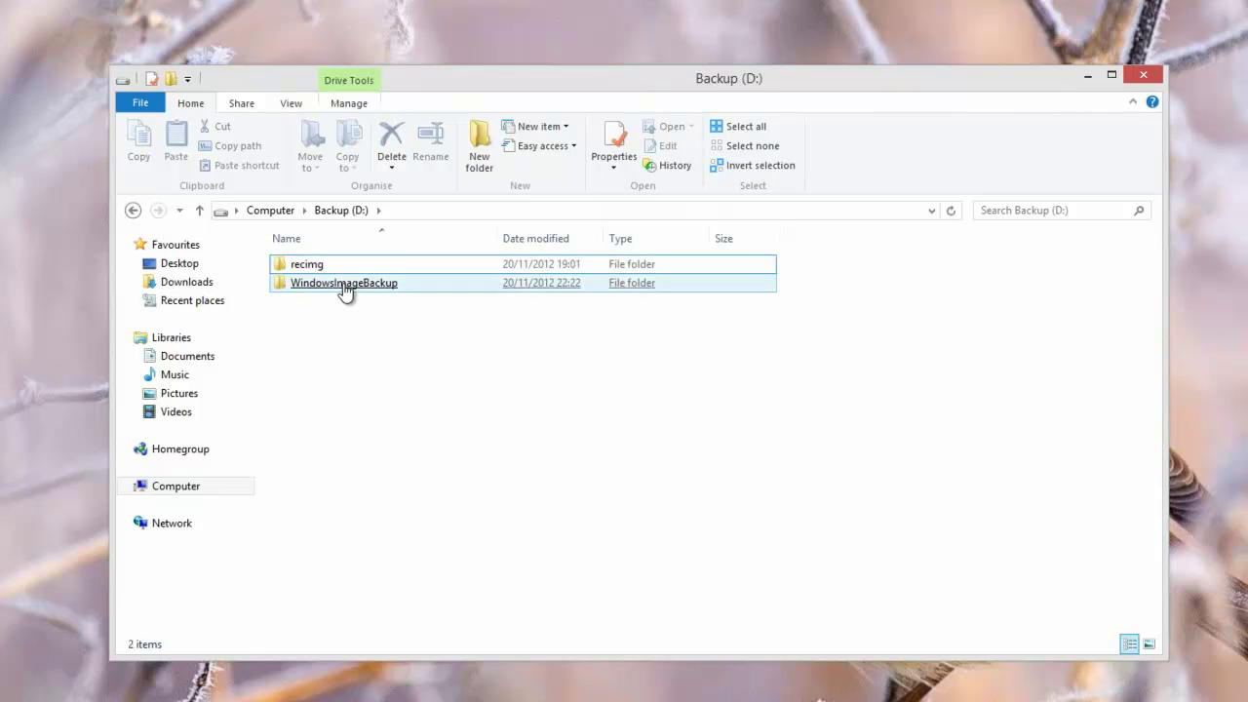
double_click(345, 293)
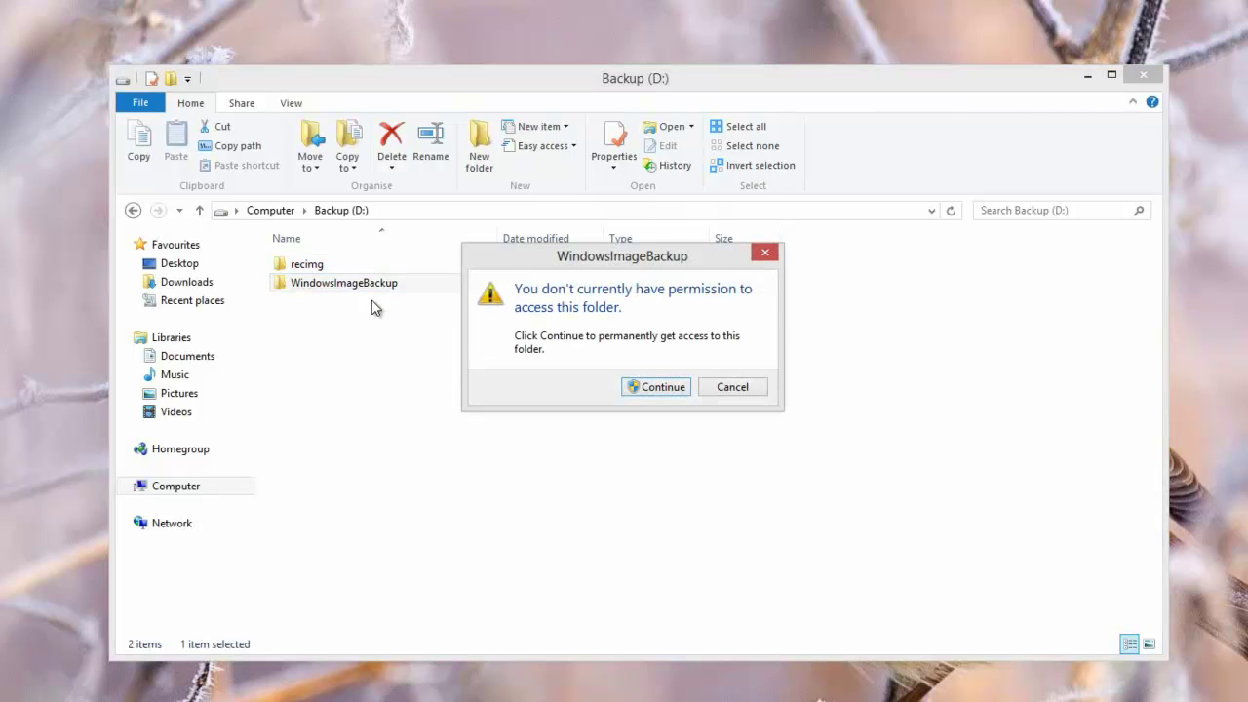
click(653, 392)
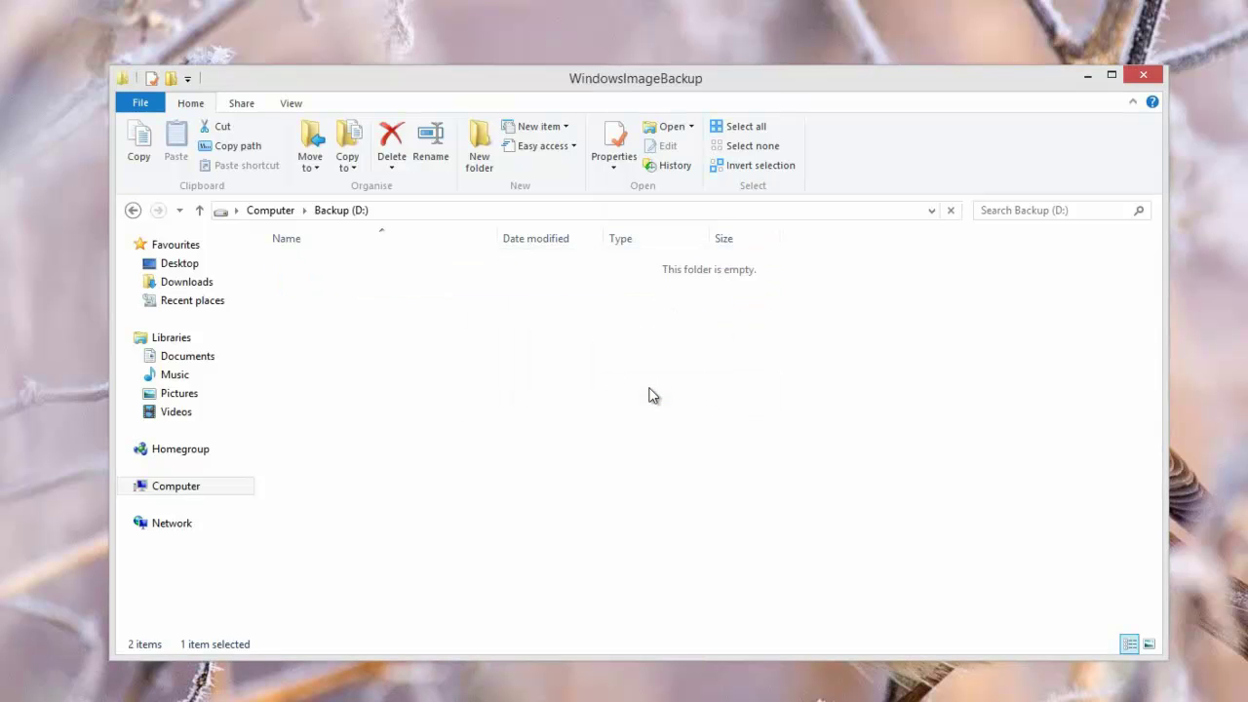
double_click(306, 280)
click(651, 391)
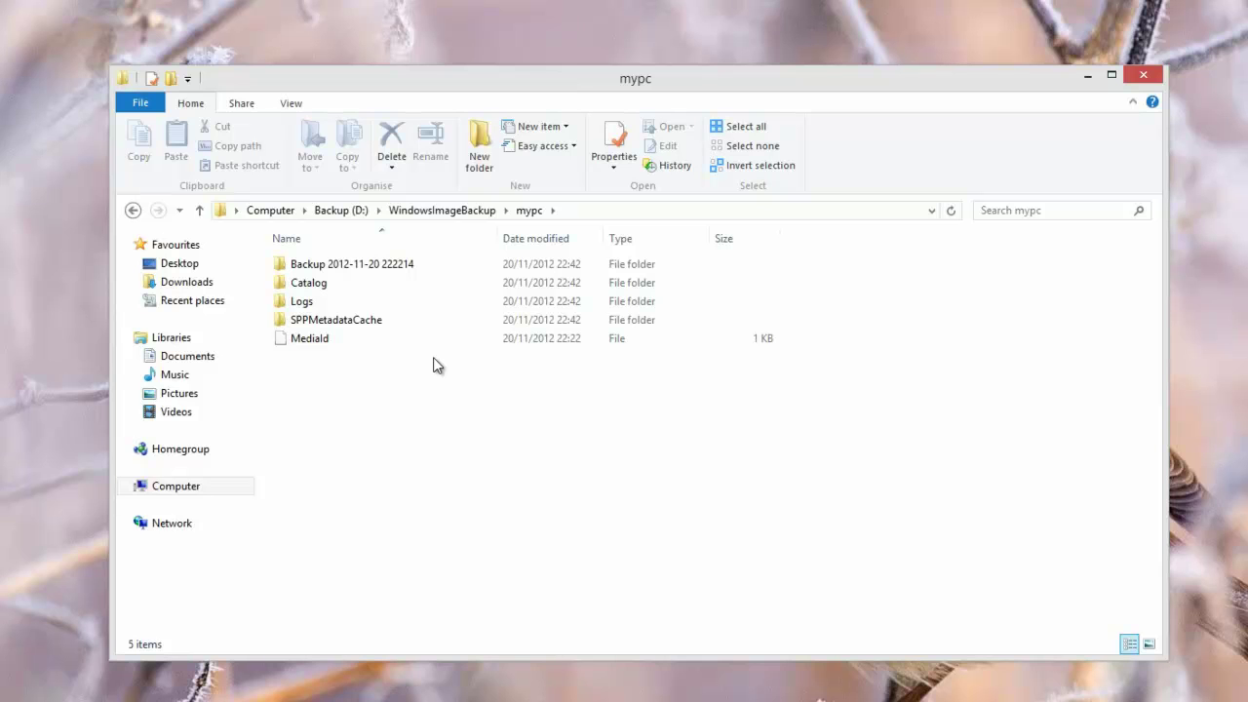
Step: Return to Backup (D:) and close File Explorer
click(343, 210)
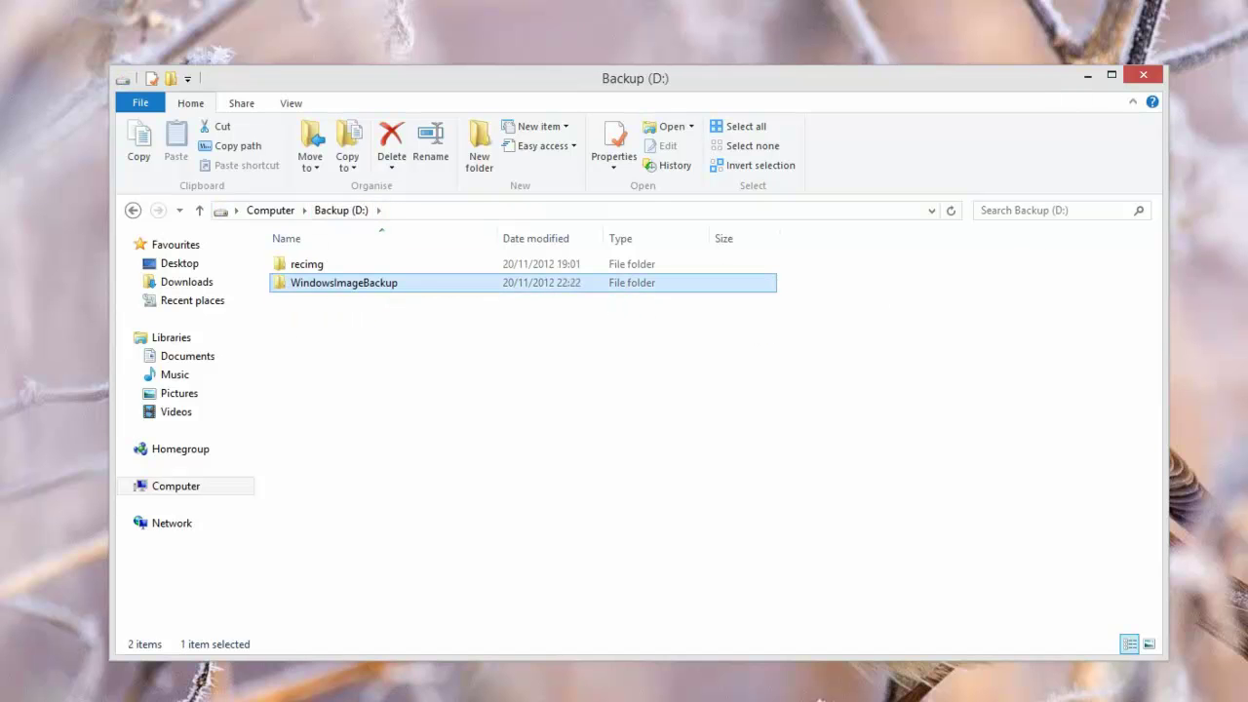
drag(1072, 90, 1088, 63)
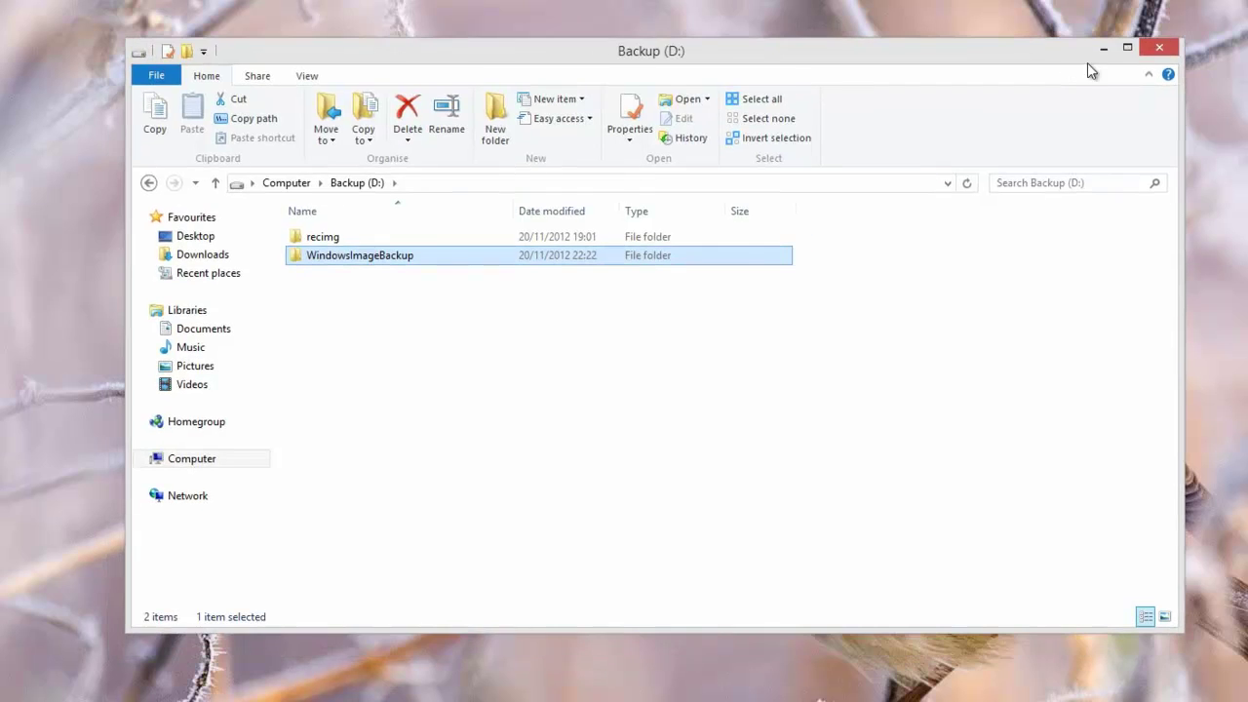
click(1159, 52)
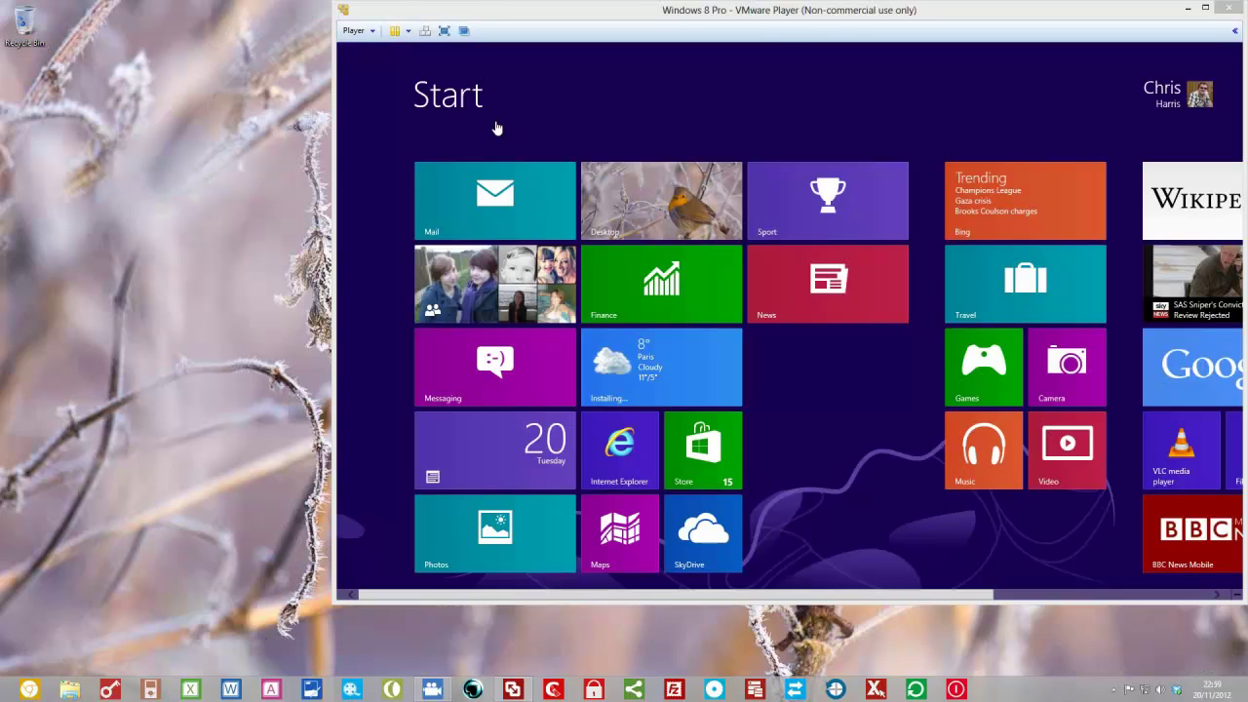
Step: Switch the VMware Player guest to full-screen mode on the Windows 8 Start screen
click(446, 30)
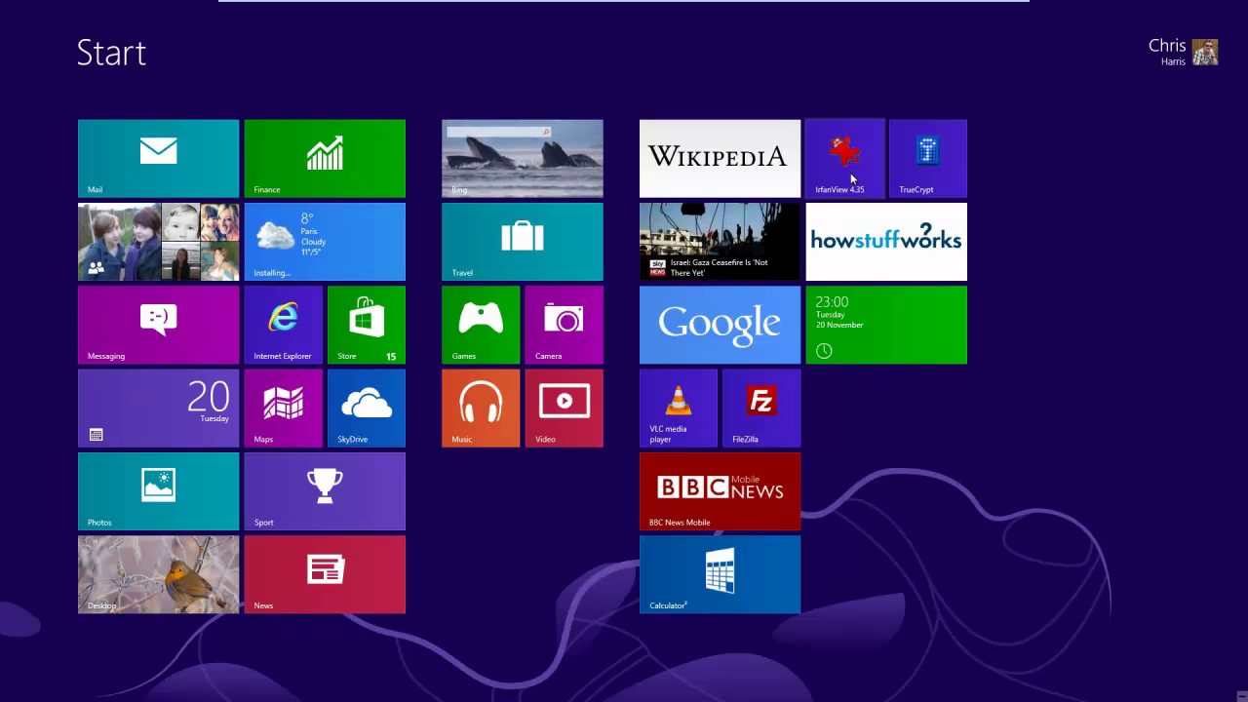
Step: Drag the IrfanView, TrueCrypt, howstuffworks and clock tiles into a new group on the right
drag(848, 173, 1032, 171)
drag(874, 172, 1108, 168)
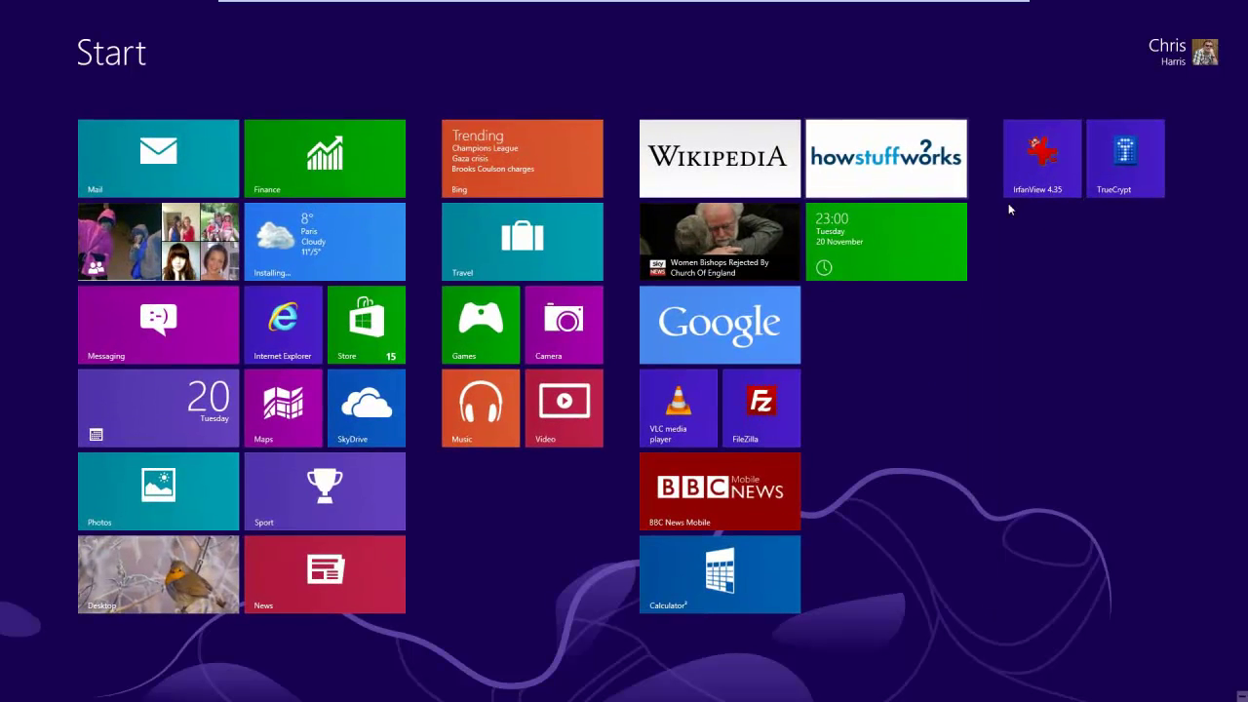
mouse_move(882, 161)
mouse_down()
mouse_move(1106, 247)
mouse_move(1082, 244)
mouse_up()
mouse_move(926, 191)
mouse_down()
mouse_move(1089, 362)
mouse_move(935, 325)
mouse_up()
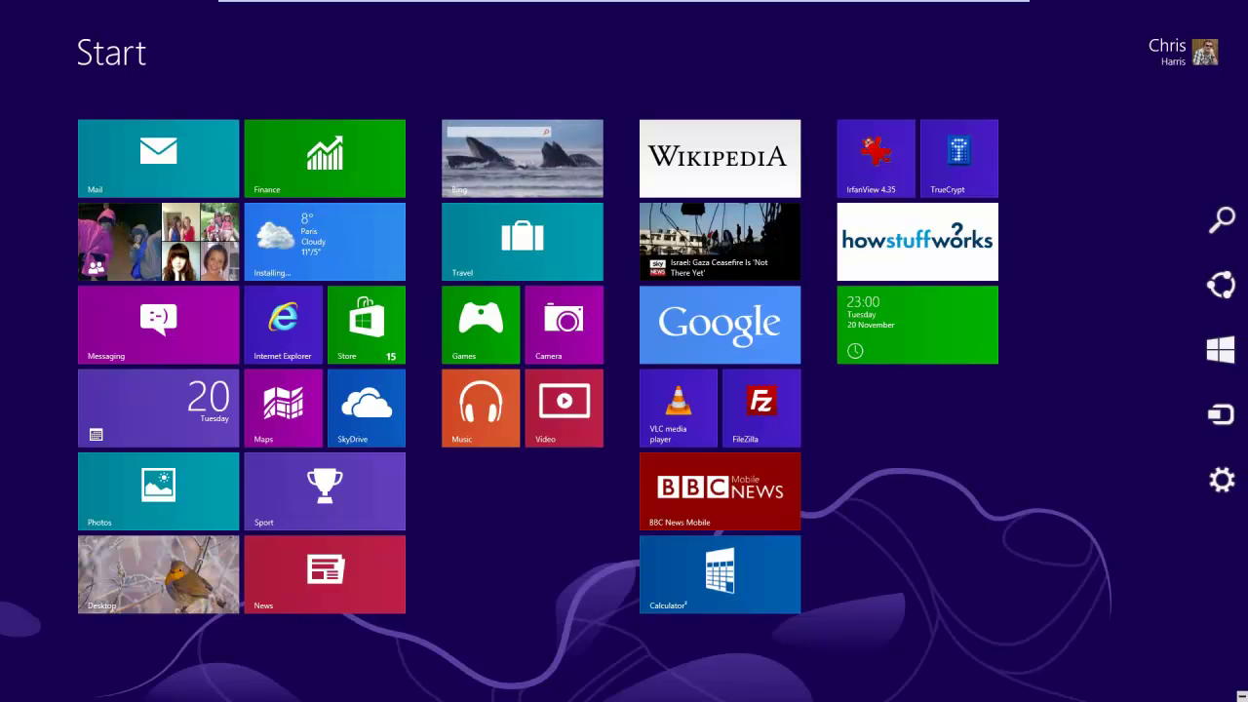
Step: Go to PC settings General and restart into Advanced start-up
click(1220, 479)
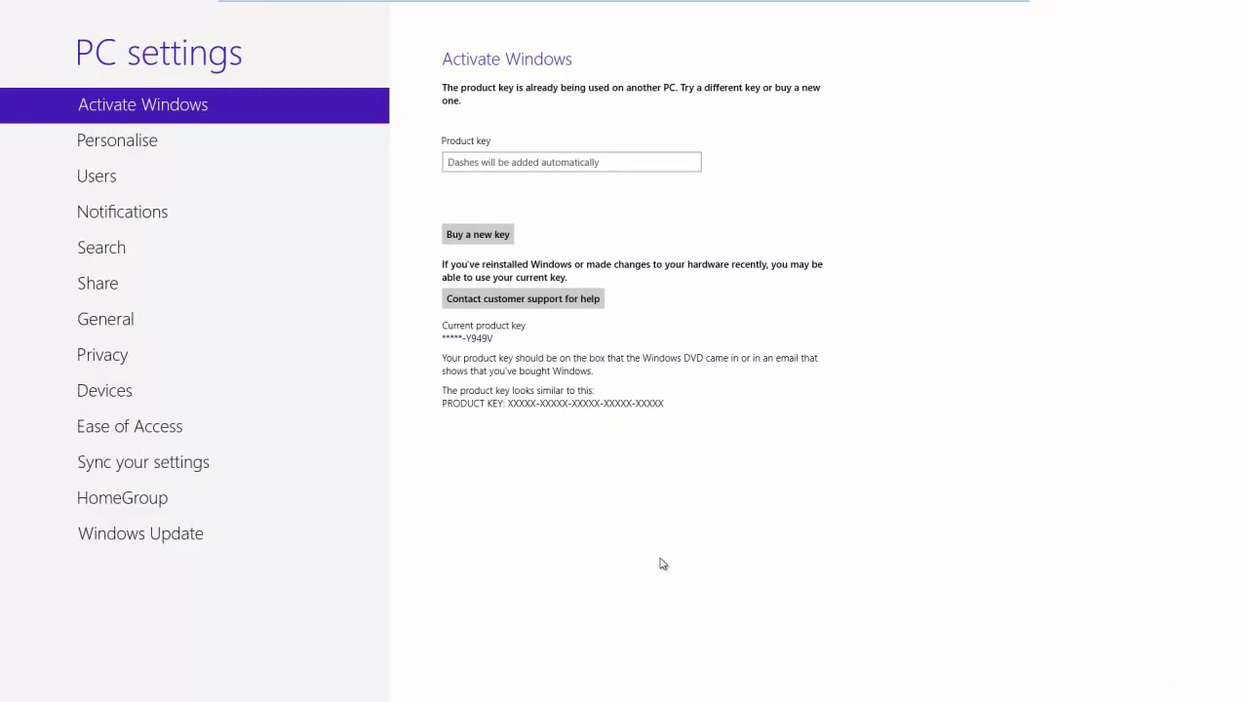
click(87, 332)
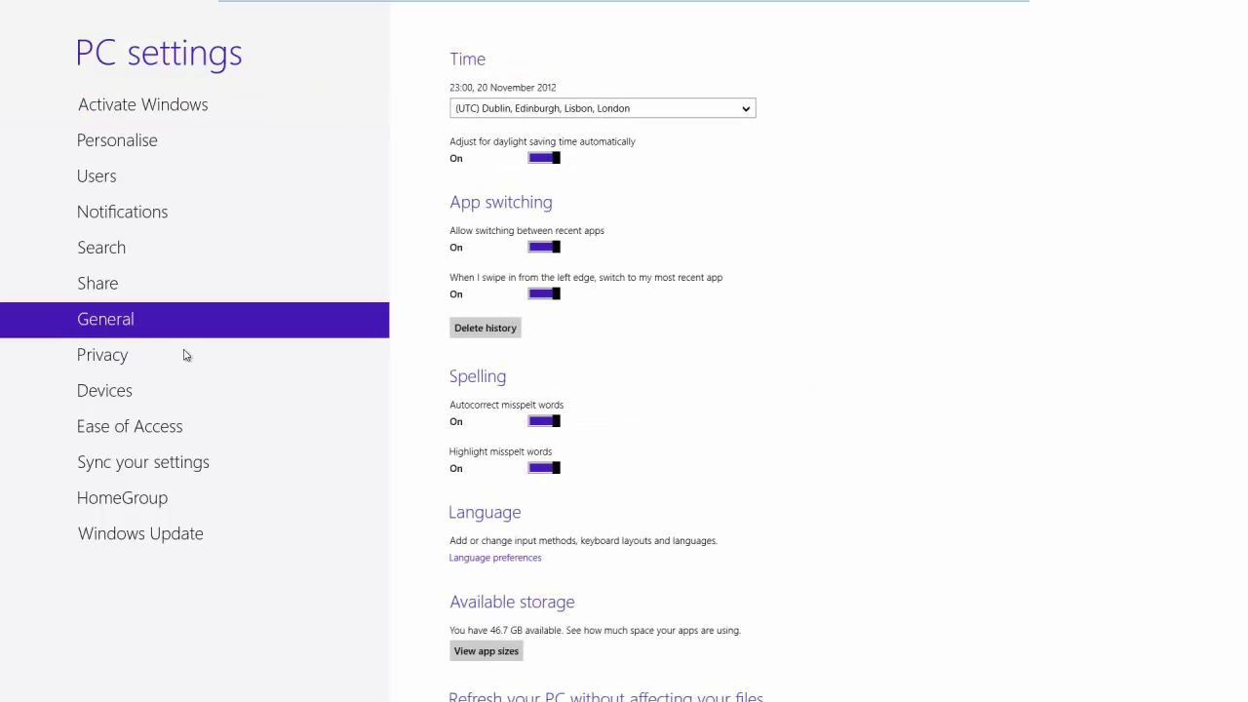
scroll(863, 524, down, 5)
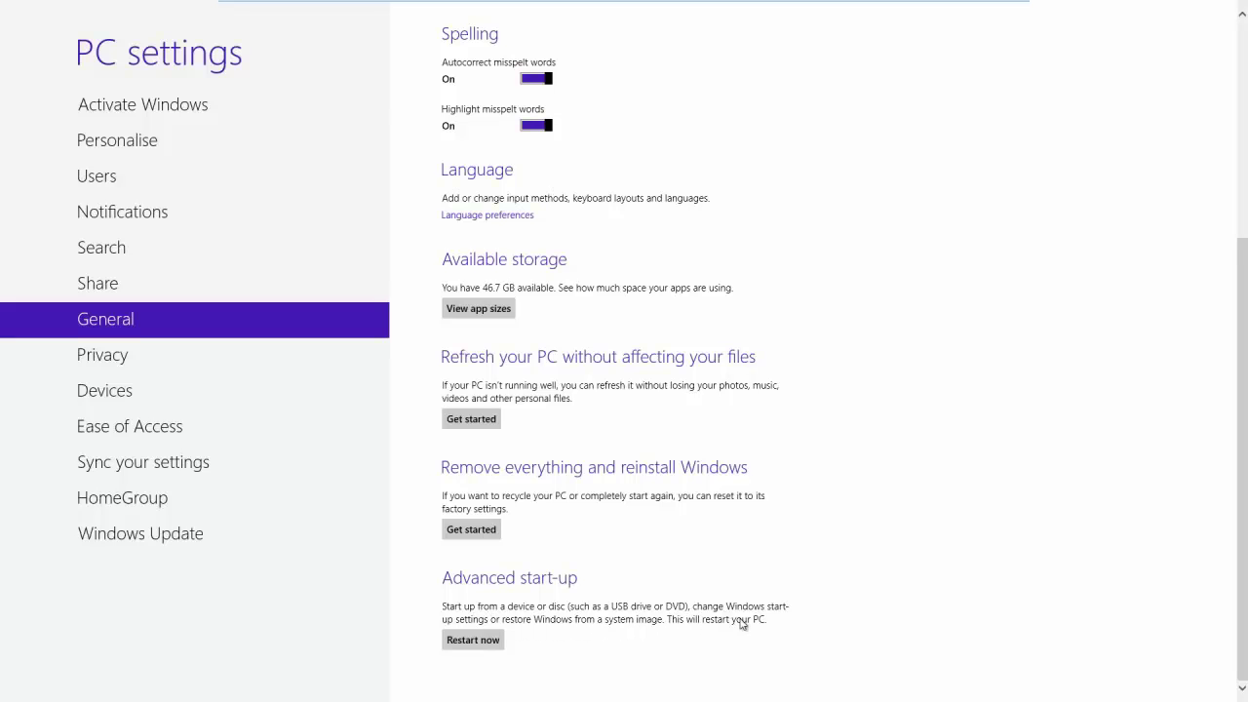
click(478, 643)
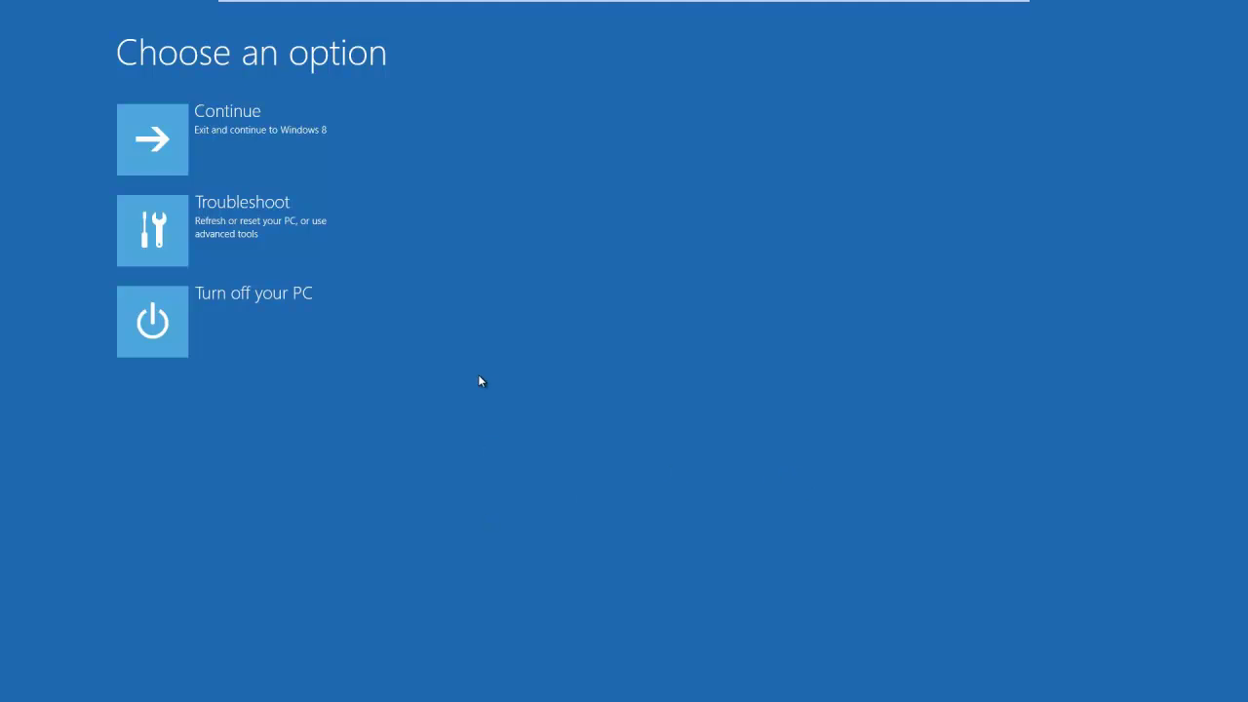
Step: Choose Troubleshoot, then Advanced options, in the recovery menu
click(157, 239)
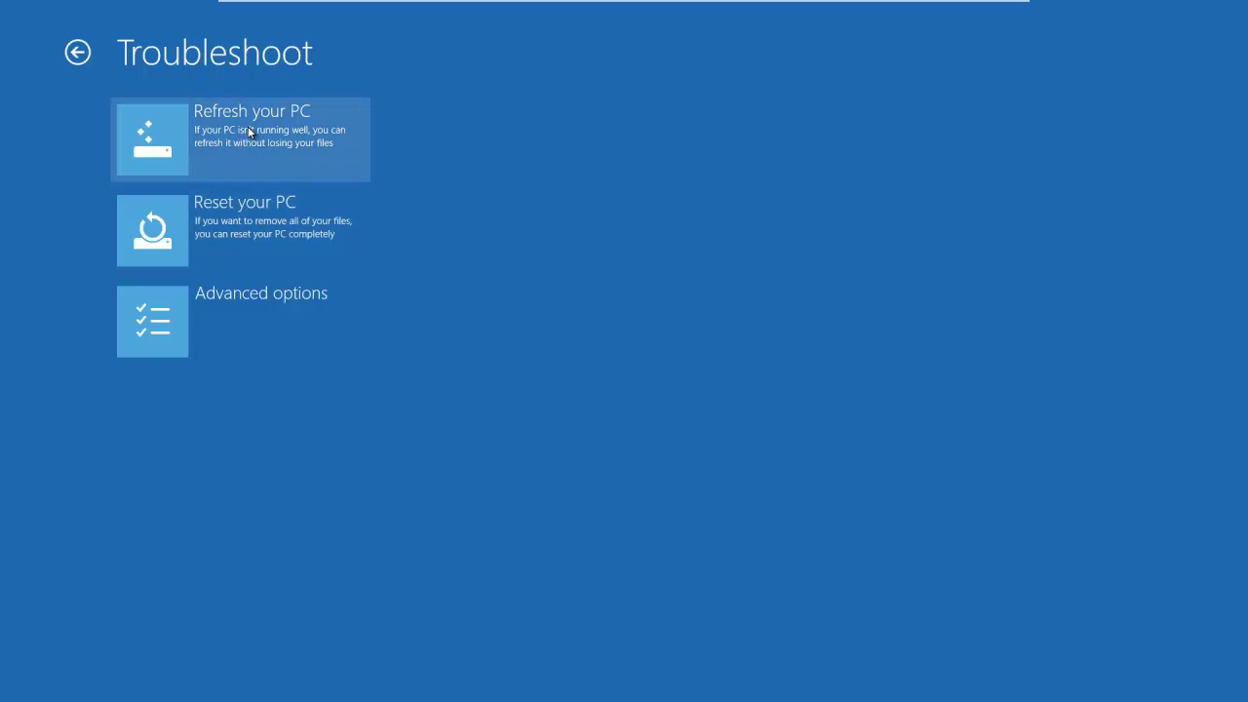
click(252, 322)
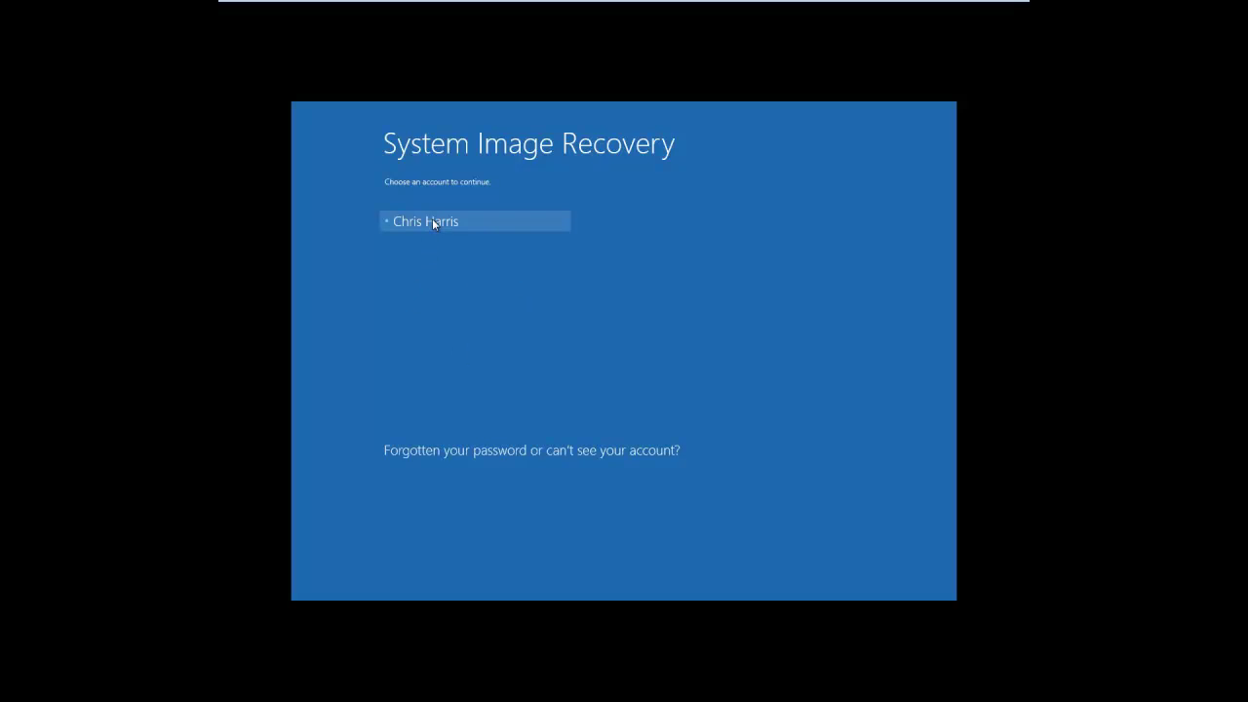
Step: Sign in with the listed account and its password to continue System Image Recovery
click(432, 220)
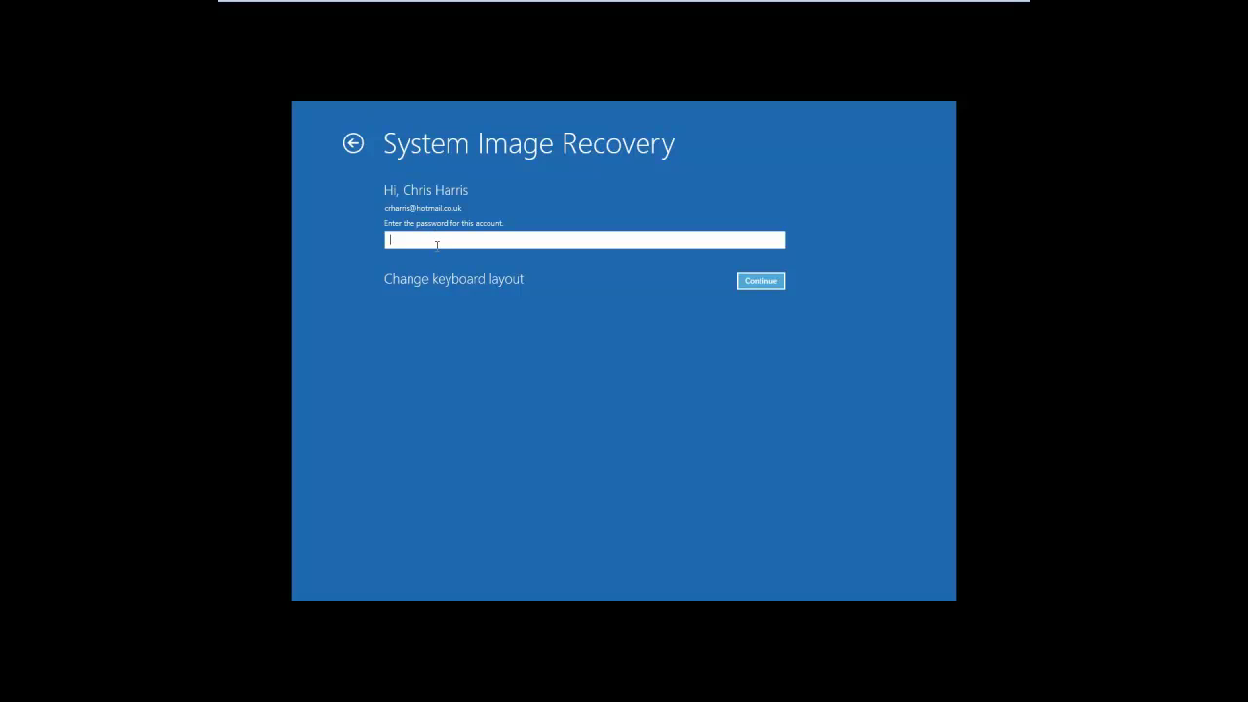
text(••••••)
click(769, 281)
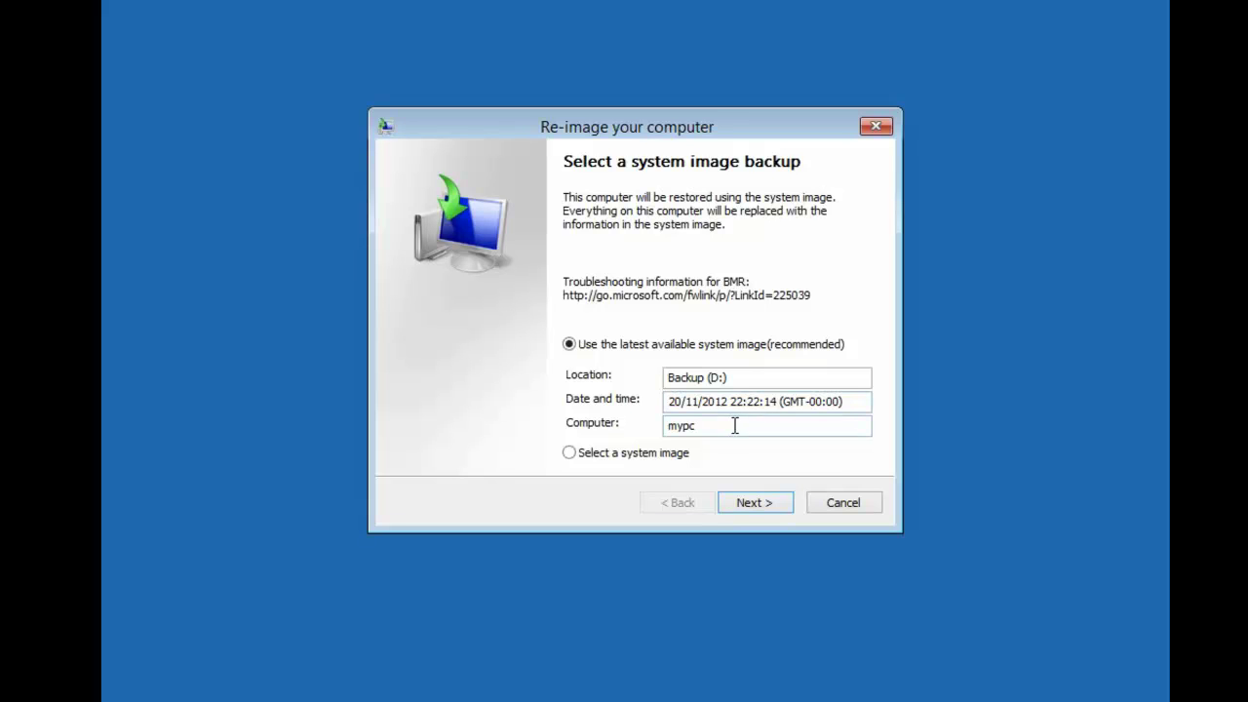
Step: Accept the latest image, keep automatic restart and disk checking enabled, and reach the summary
click(766, 508)
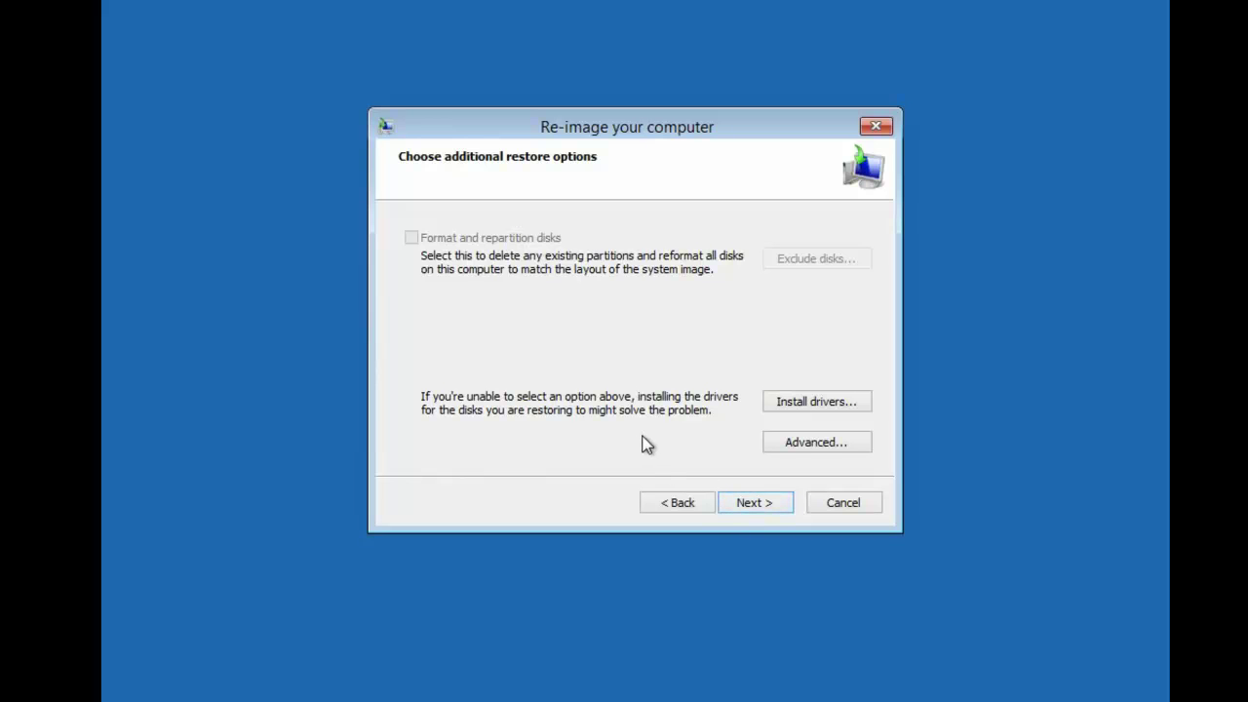
click(809, 443)
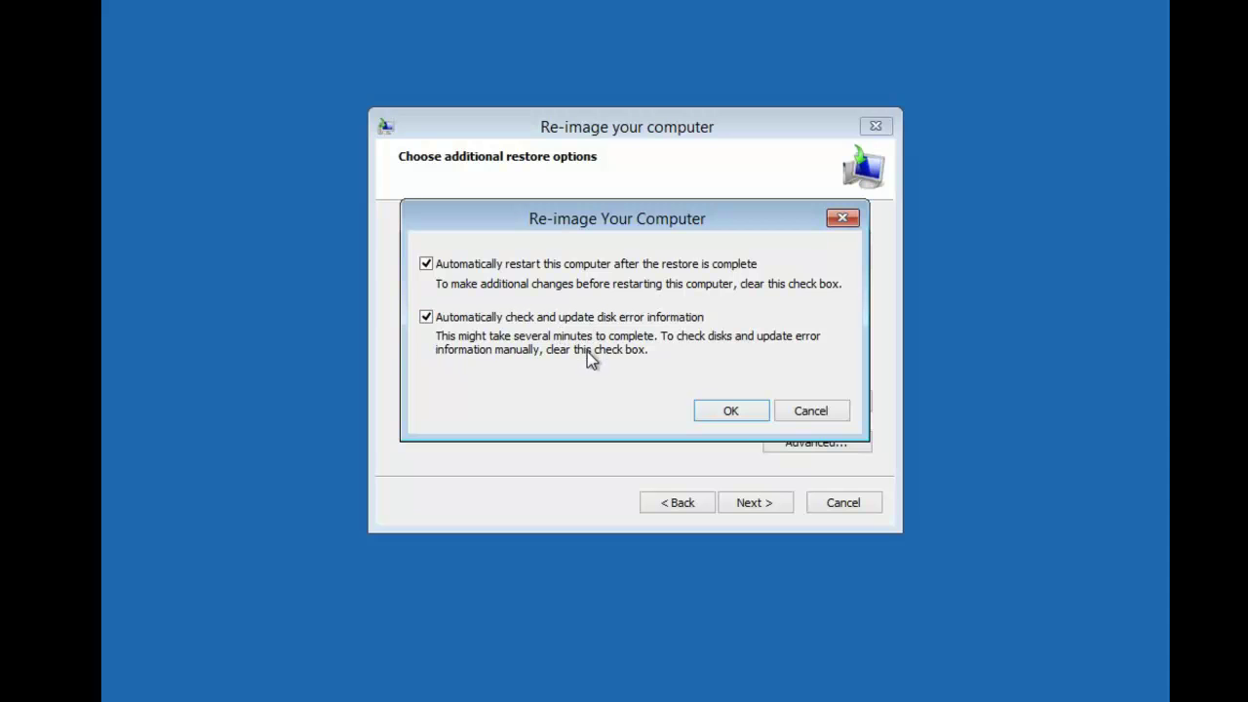
click(731, 410)
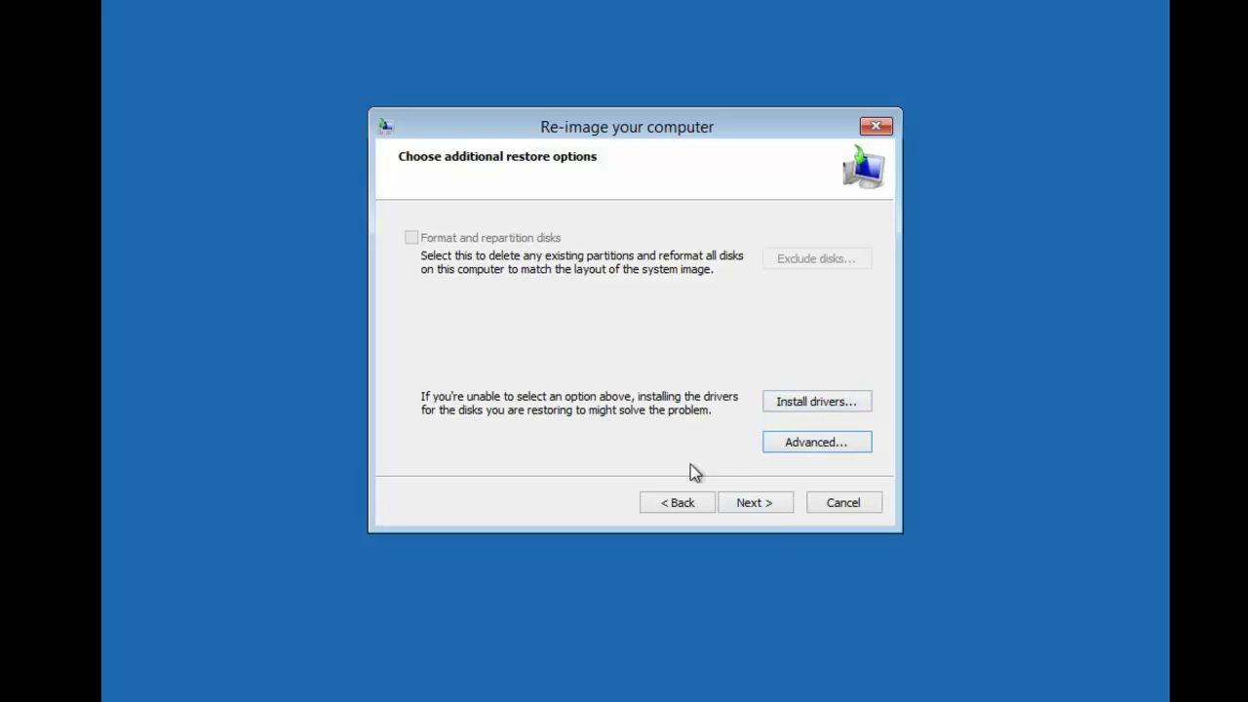
click(758, 505)
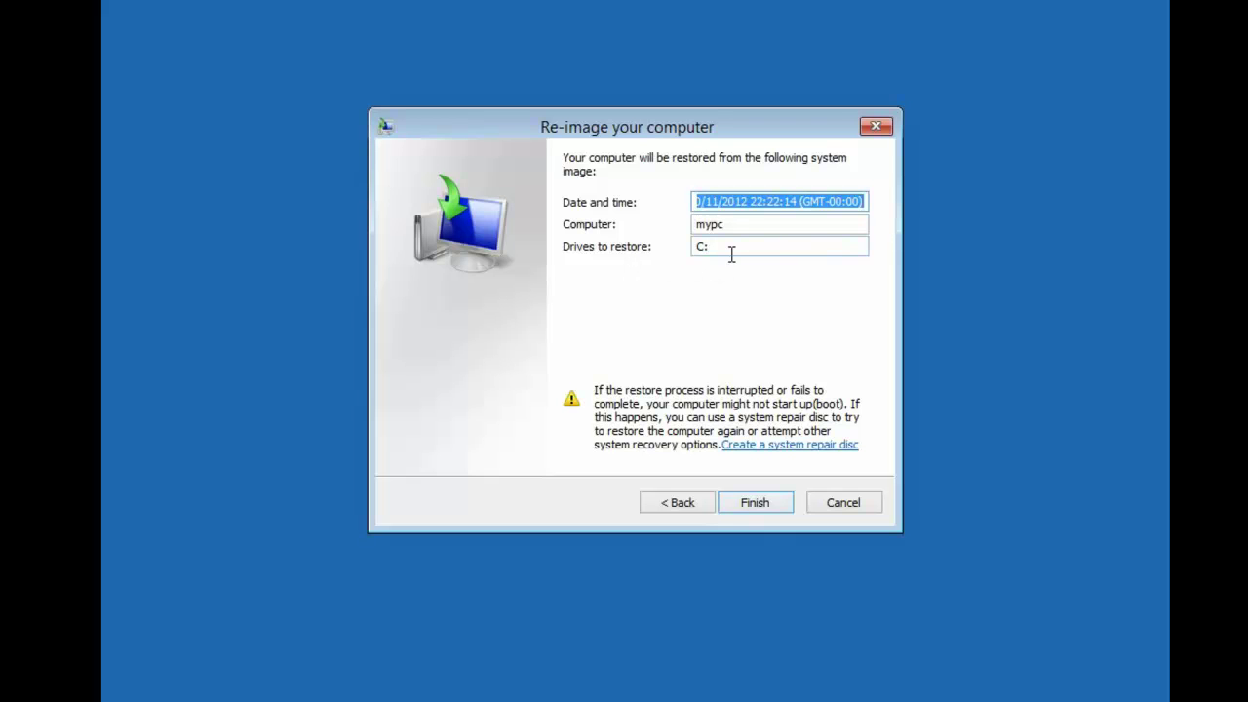
Step: Finish the wizard and confirm replacing drive C: with the system image
click(759, 507)
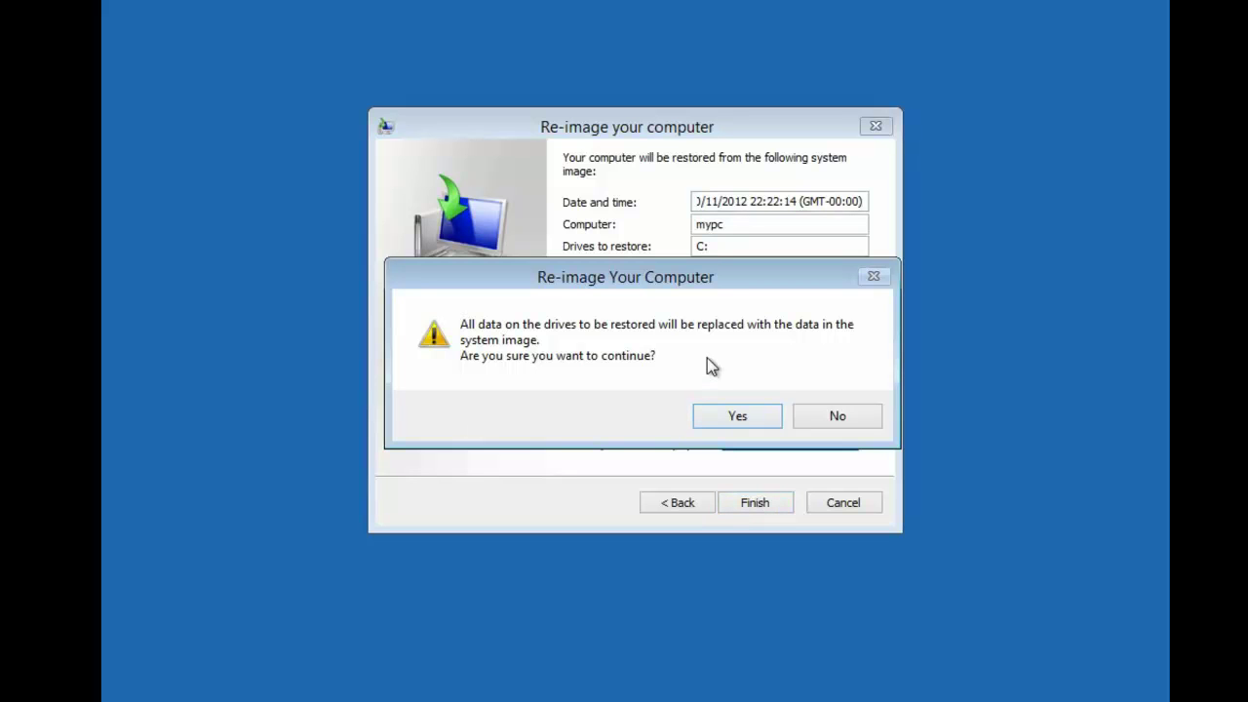
click(731, 422)
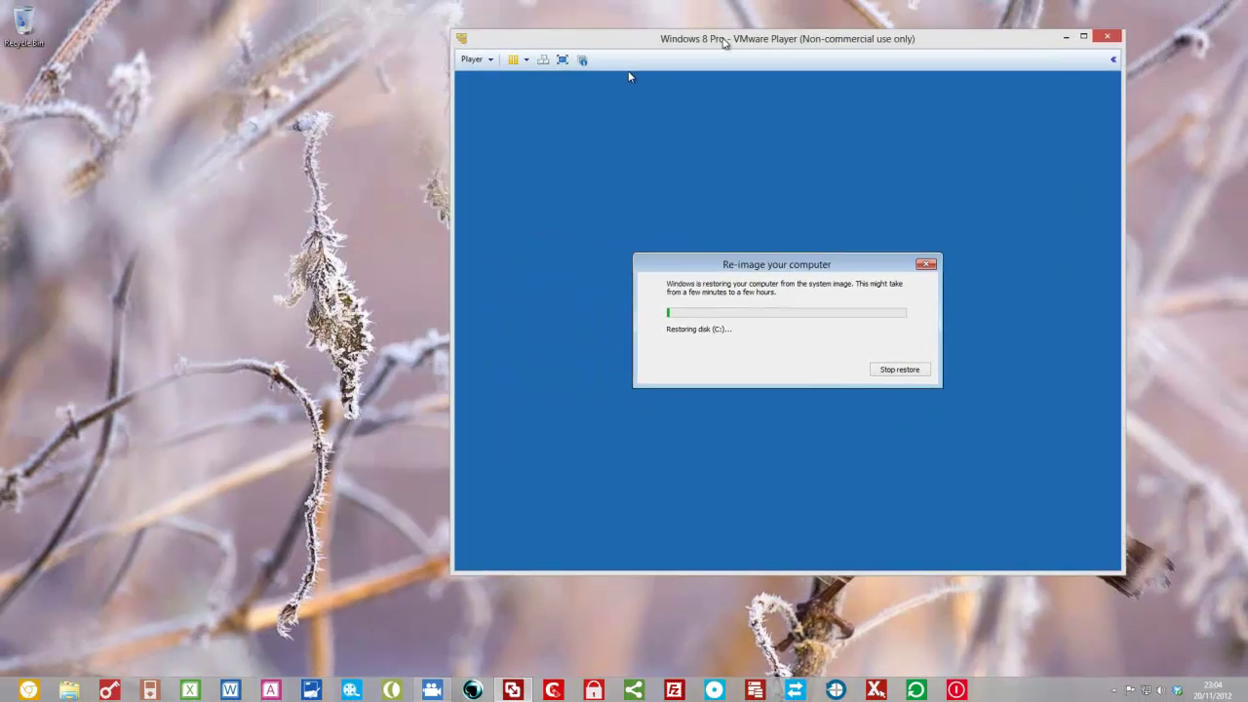
Step: Move the VMware Player window while the restore completes and Windows restarts
drag(733, 39, 798, 13)
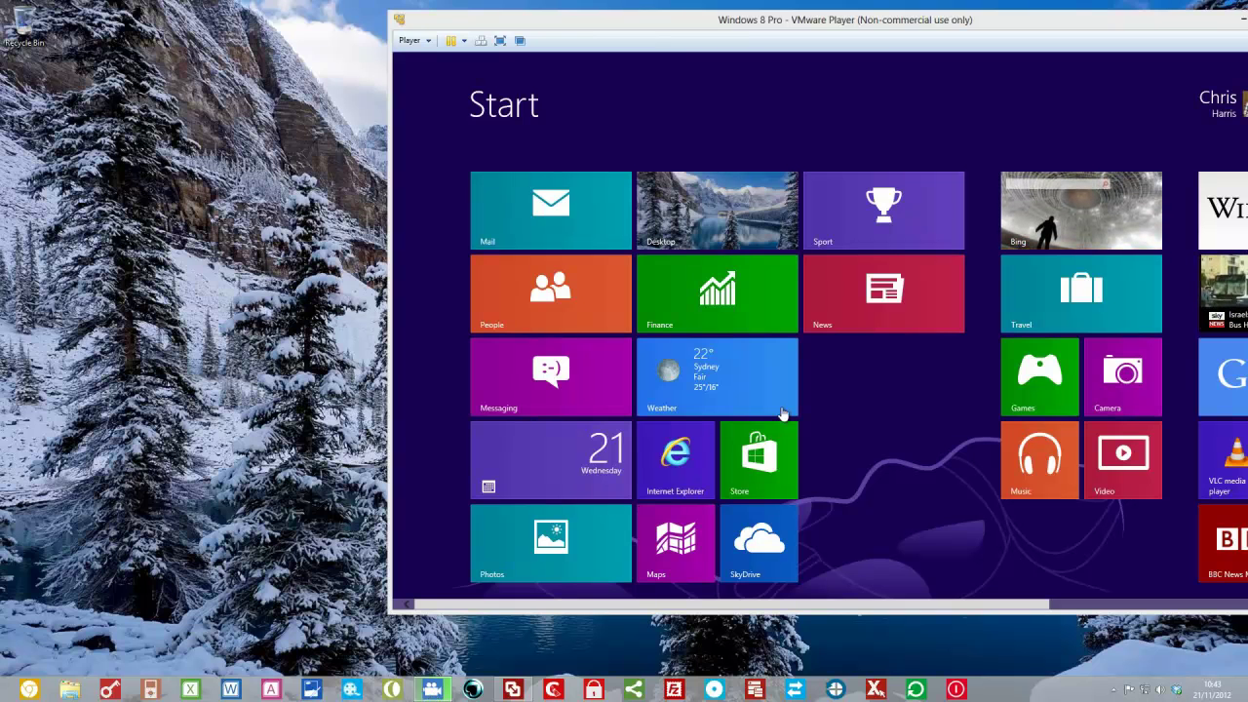
Step: View the VM full screen, check the later tiles are gone, then open the Desktop
click(501, 41)
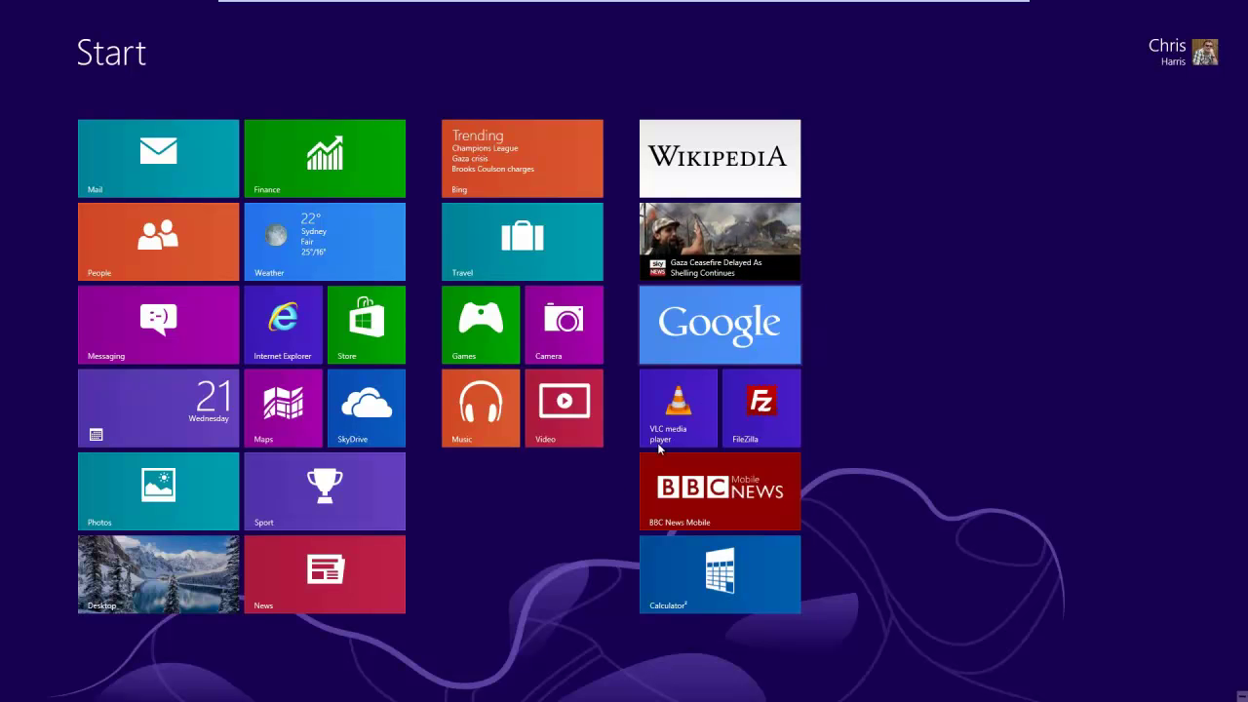
click(198, 584)
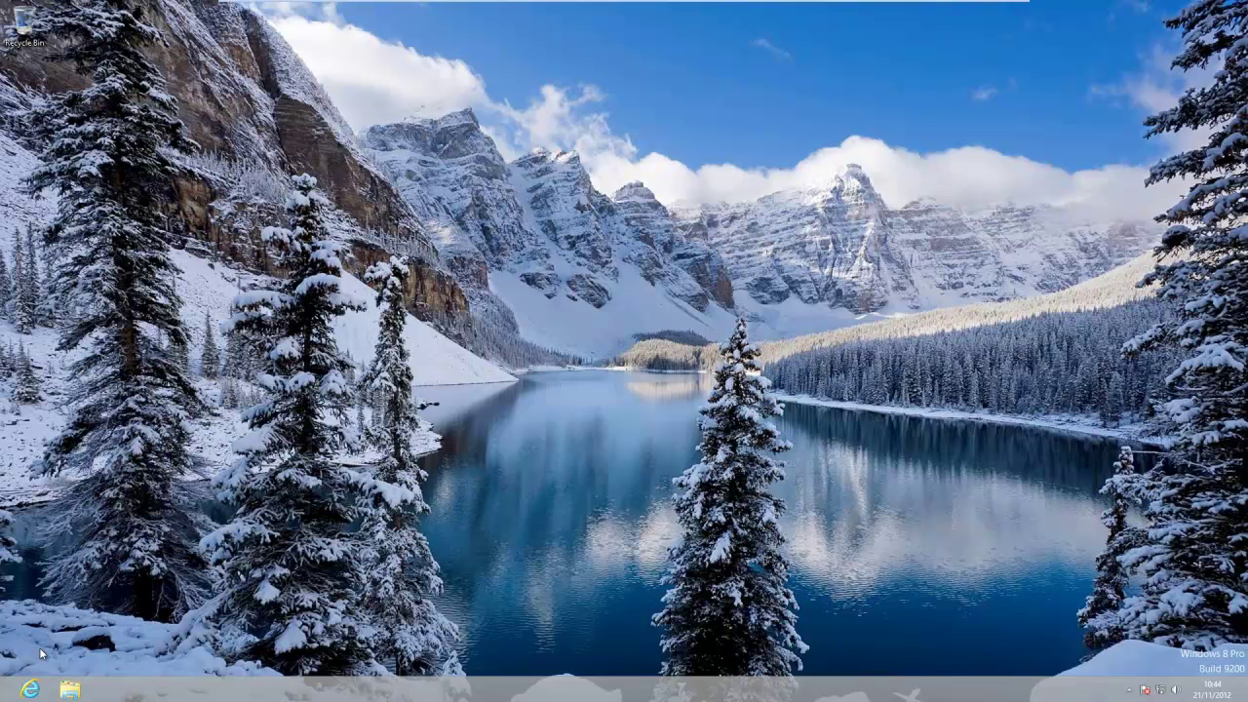
Step: Bring up the File Explorer taskbar icon's jump list on the desktop
right_click(71, 697)
Step: Open File Explorer, check the Pictures library's Screenshots folder and two moon images, then close it
click(78, 553)
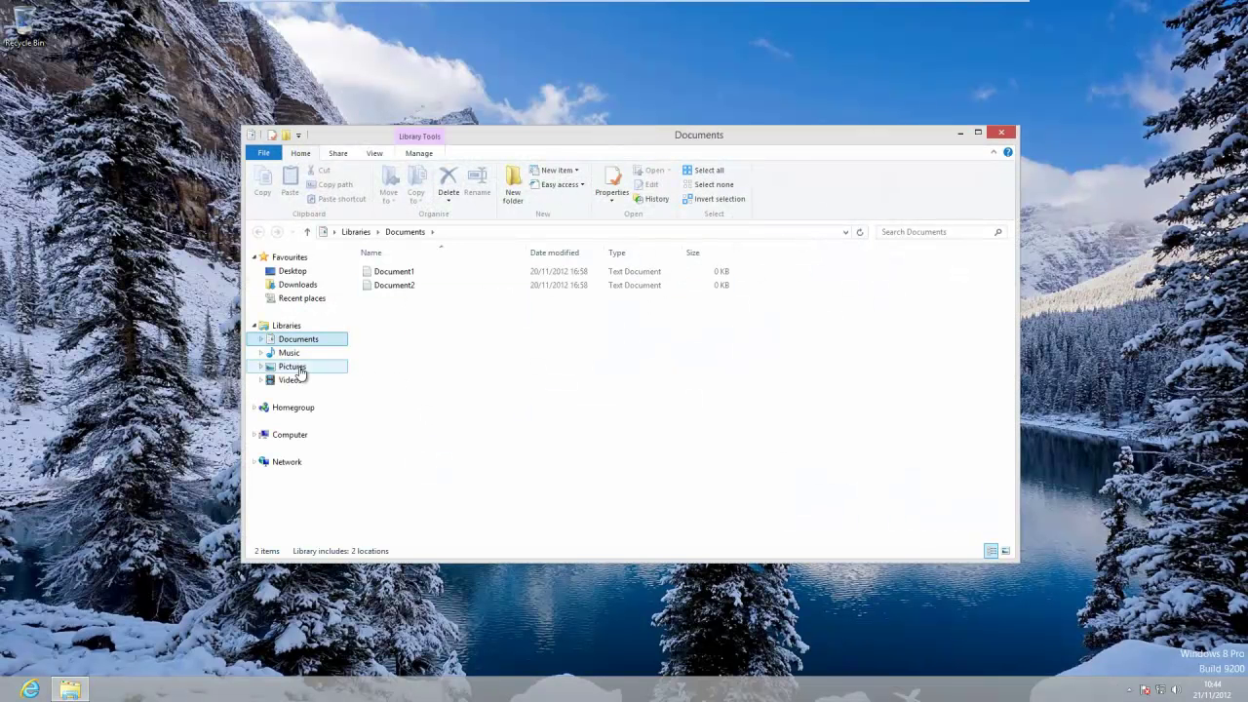
click(292, 367)
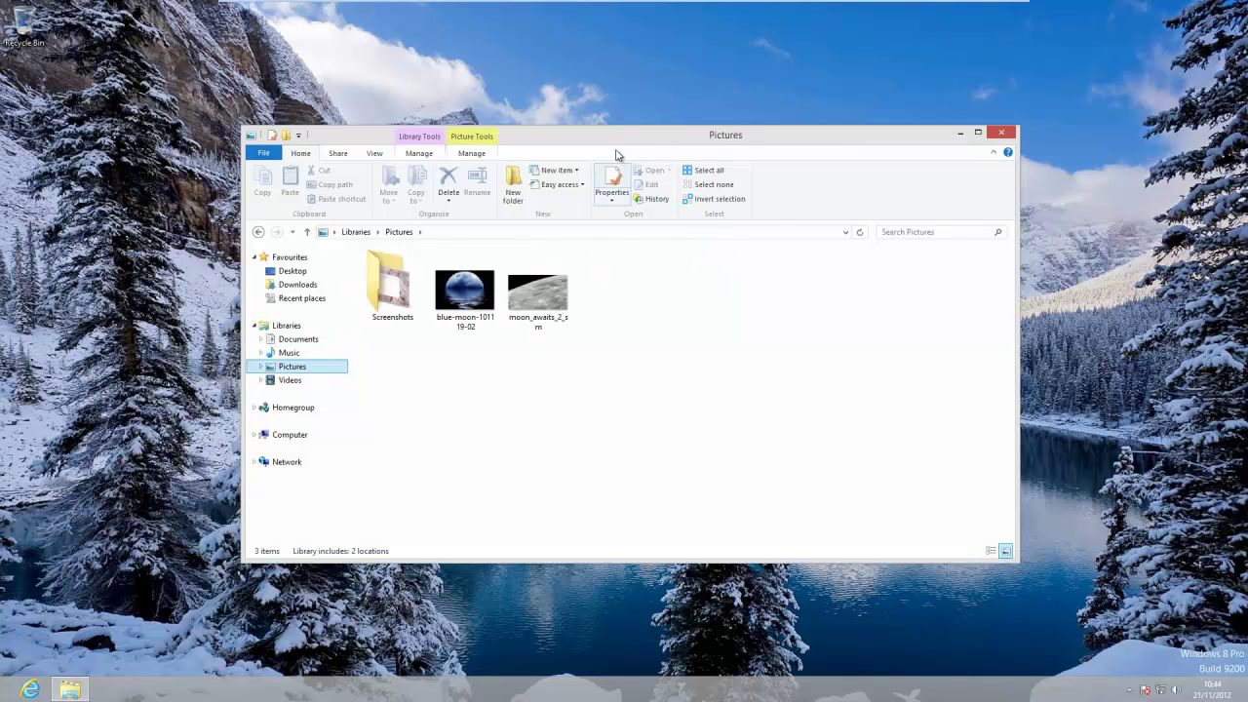
drag(616, 148, 618, 143)
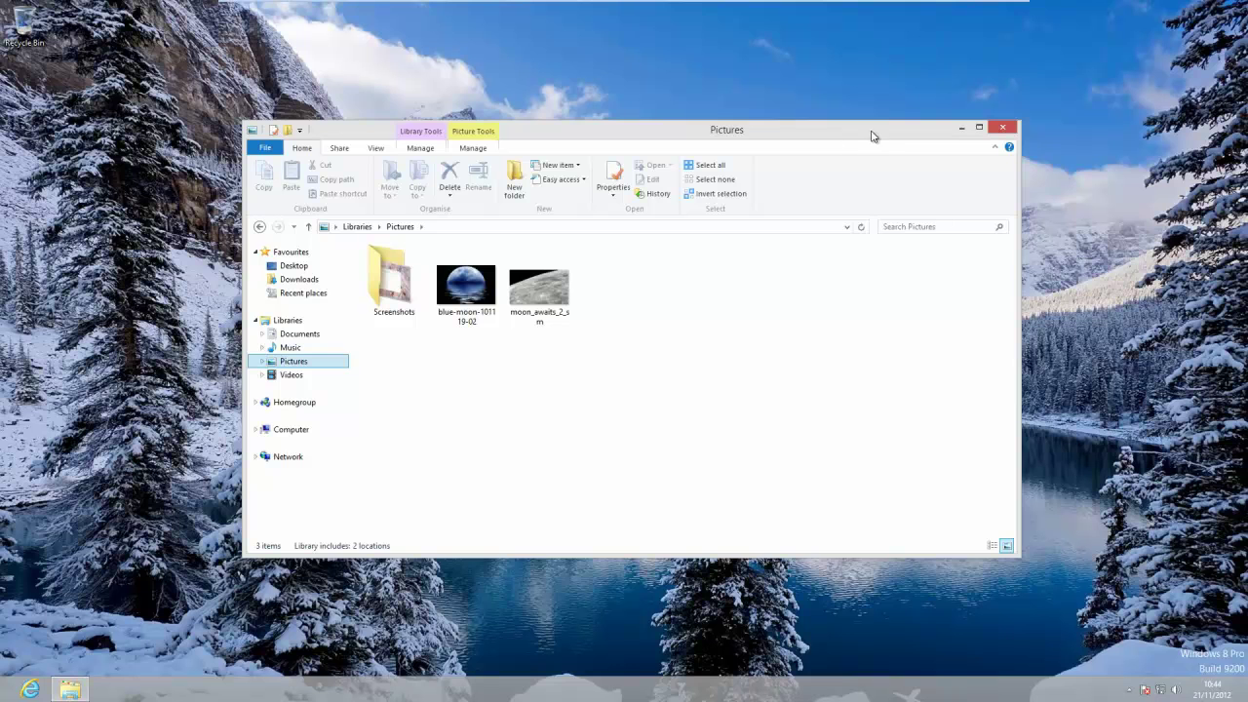
drag(873, 136, 873, 146)
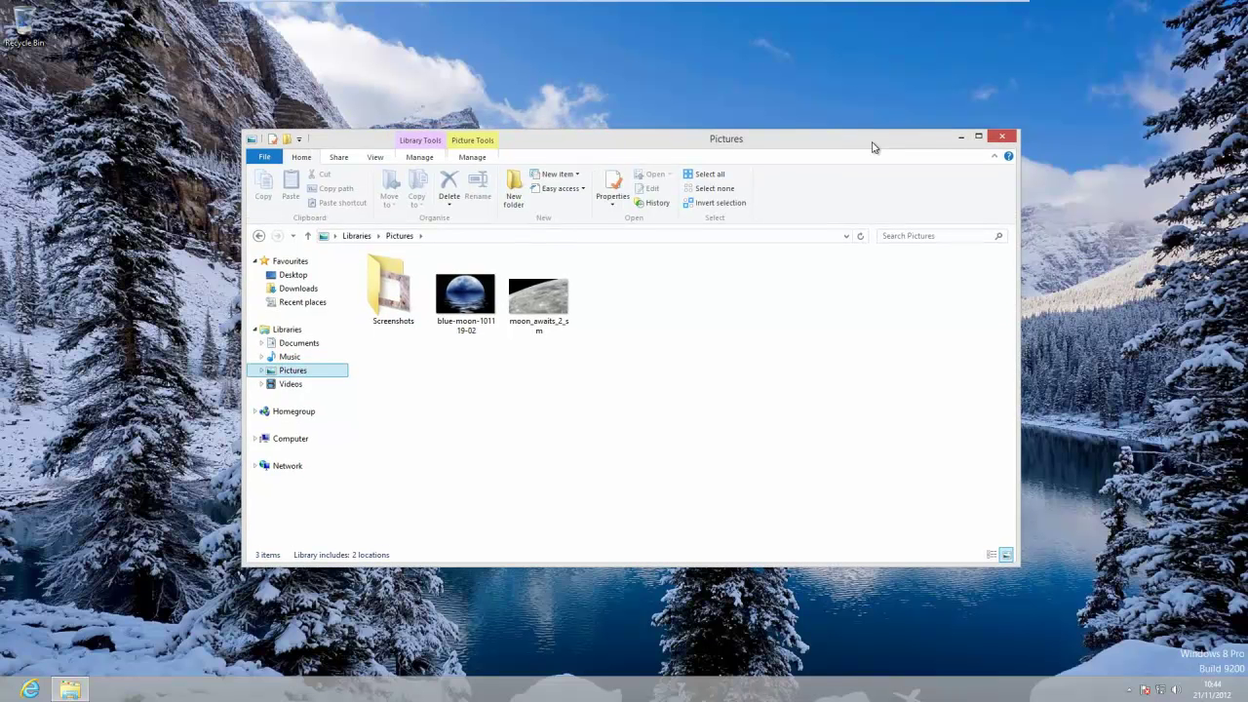
click(1004, 142)
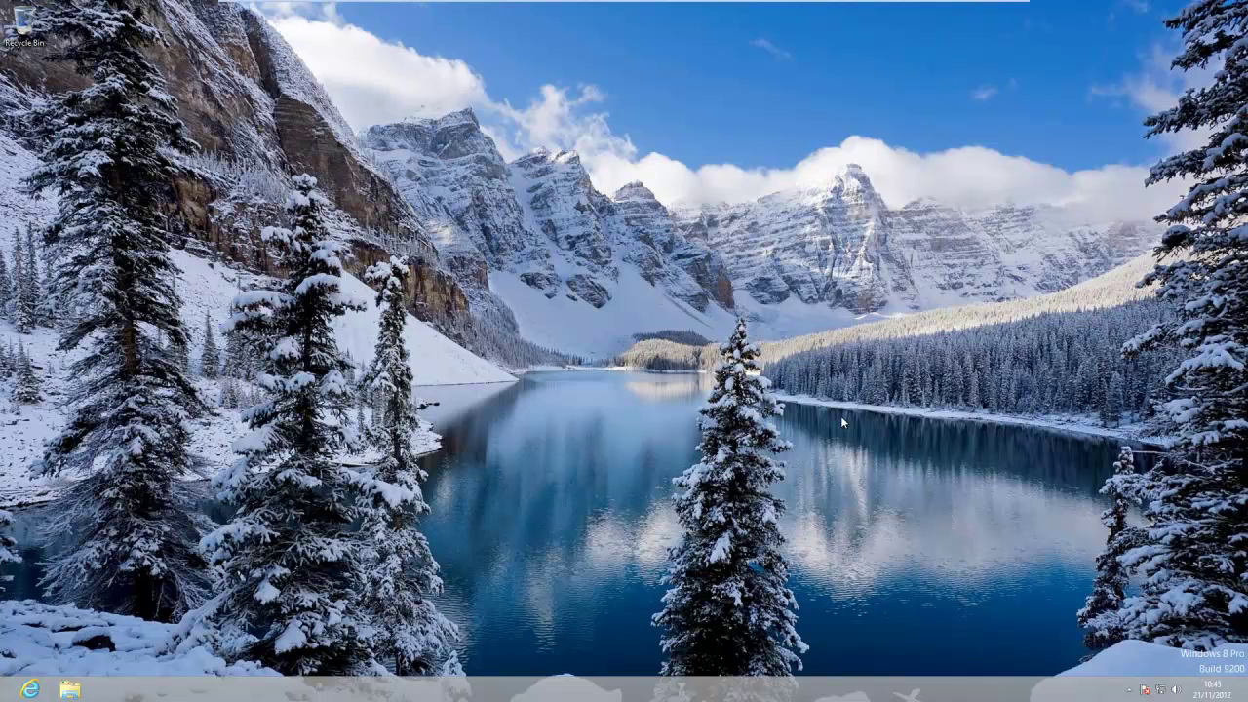